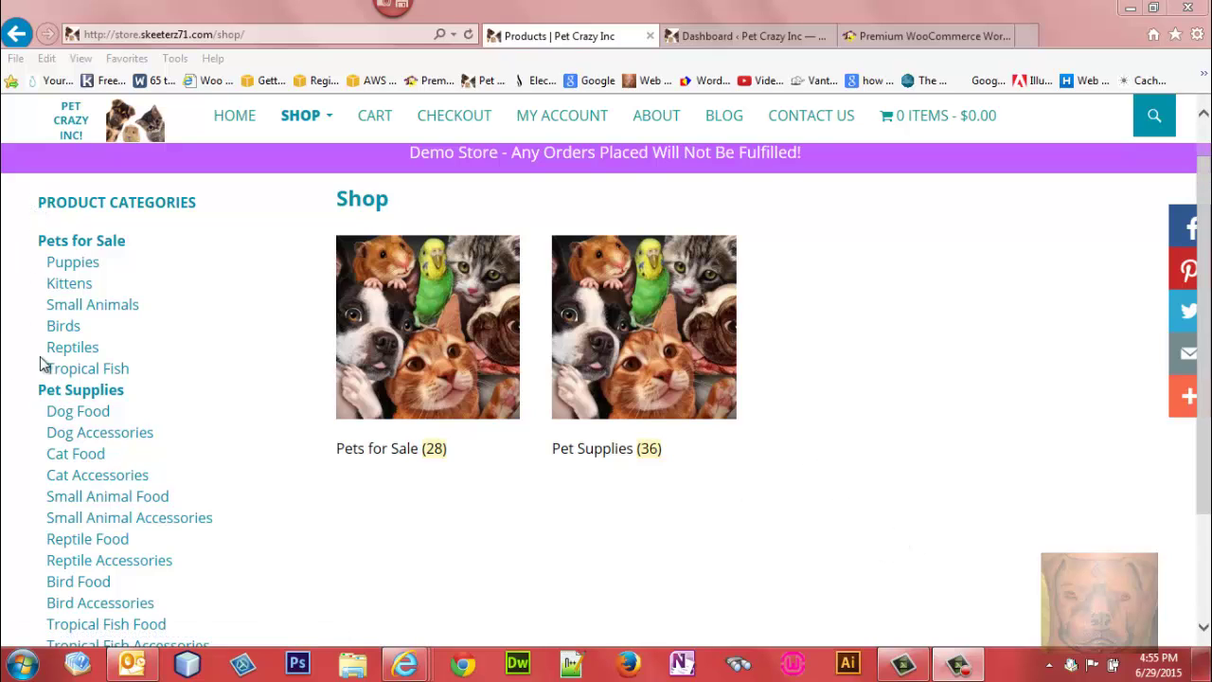
Review the Pet Crazy store's product category sidebar, and open the PluginForage shop page for comparison.
{"action": "scroll", "coordinate": [1208, 264], "scroll_direction": "down", "scroll_amount": 1}
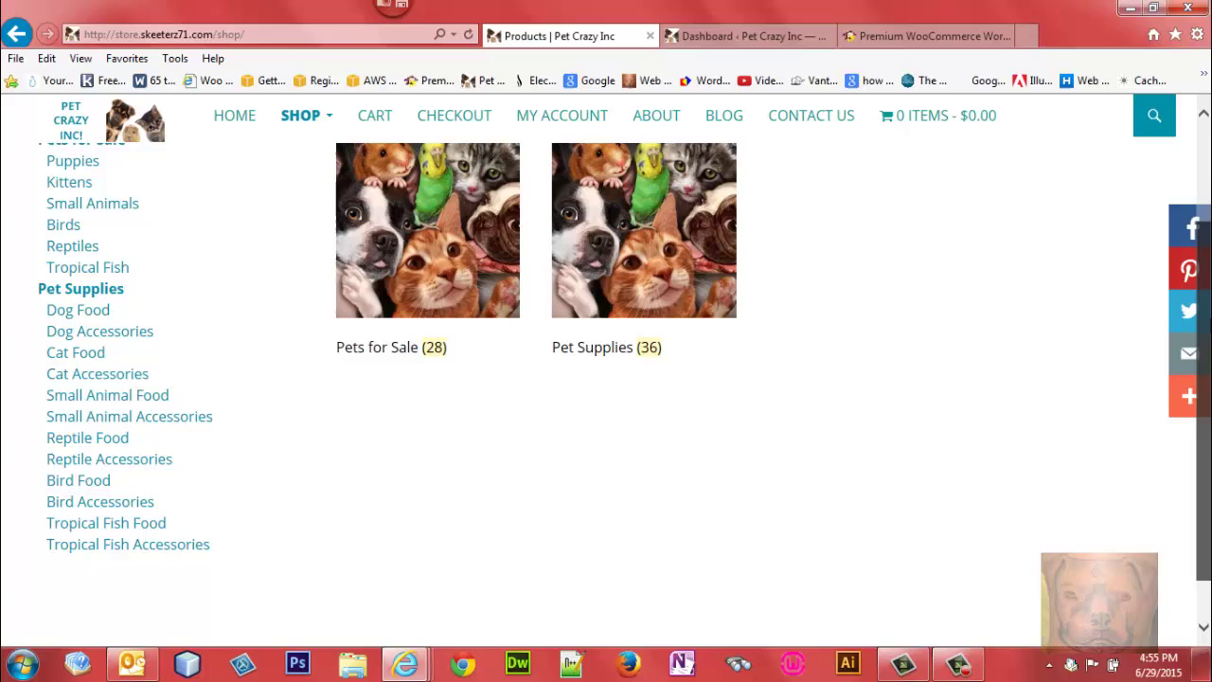
{"action": "scroll", "coordinate": [624, 379], "scroll_direction": "up", "scroll_amount": 1}
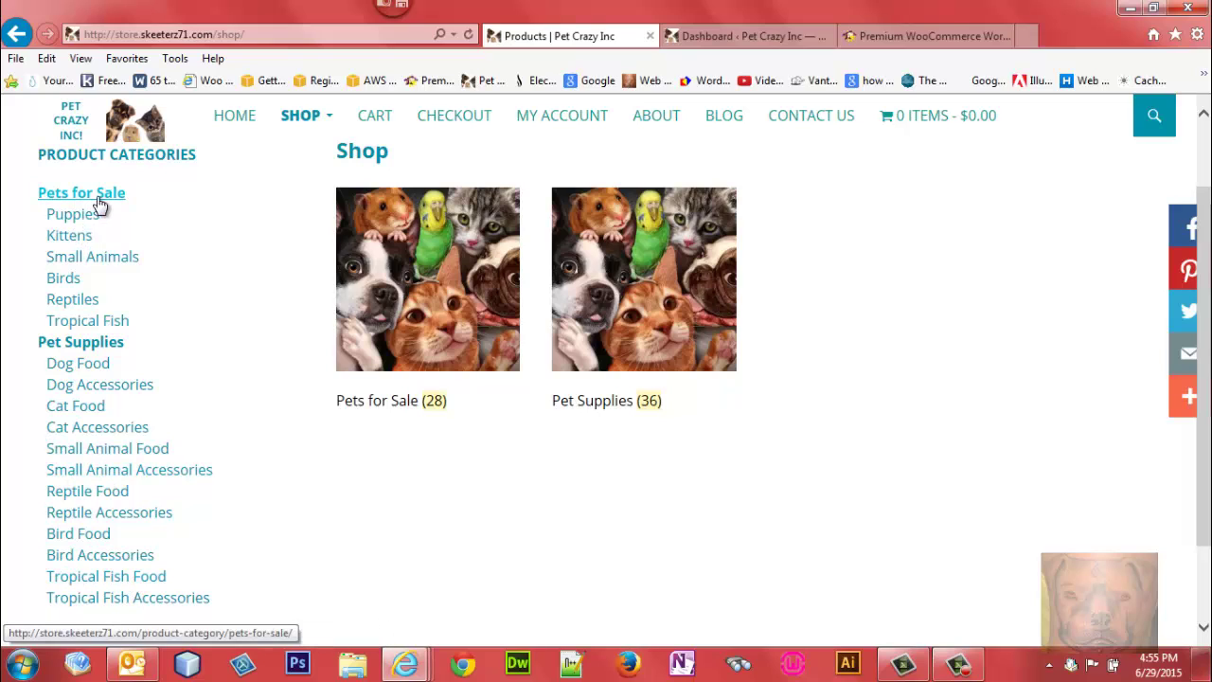
{"action": "left_click", "coordinate": [862, 38]}
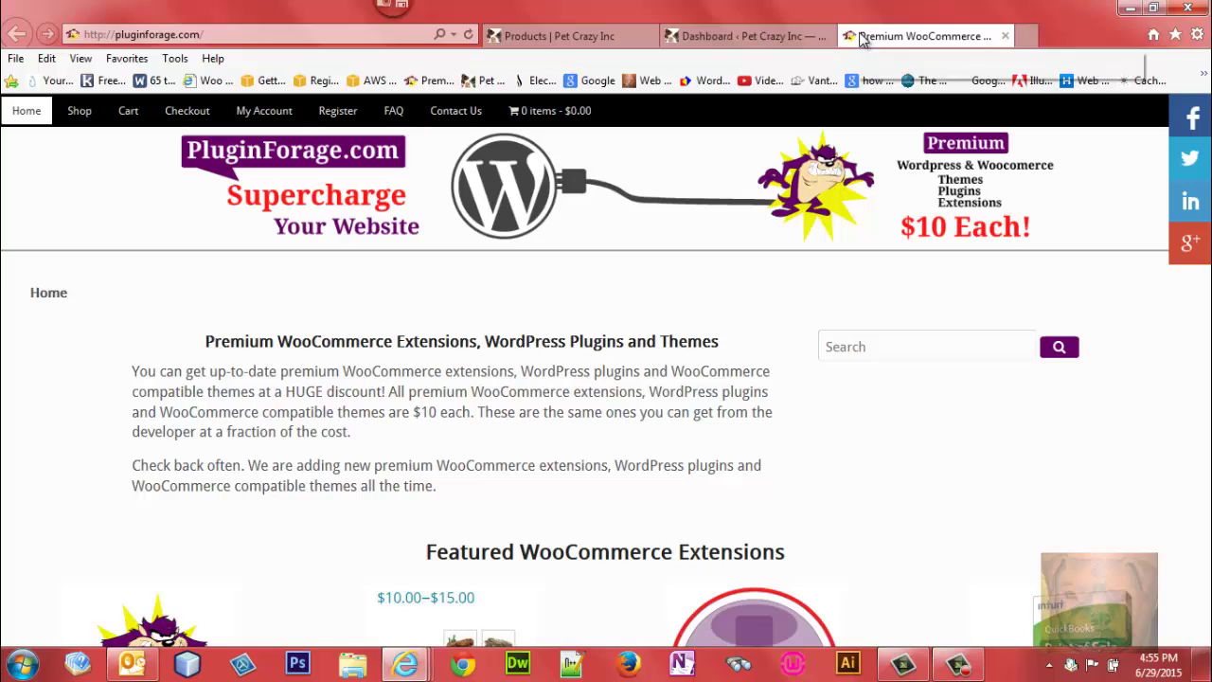
{"action": "left_click", "coordinate": [81, 121]}
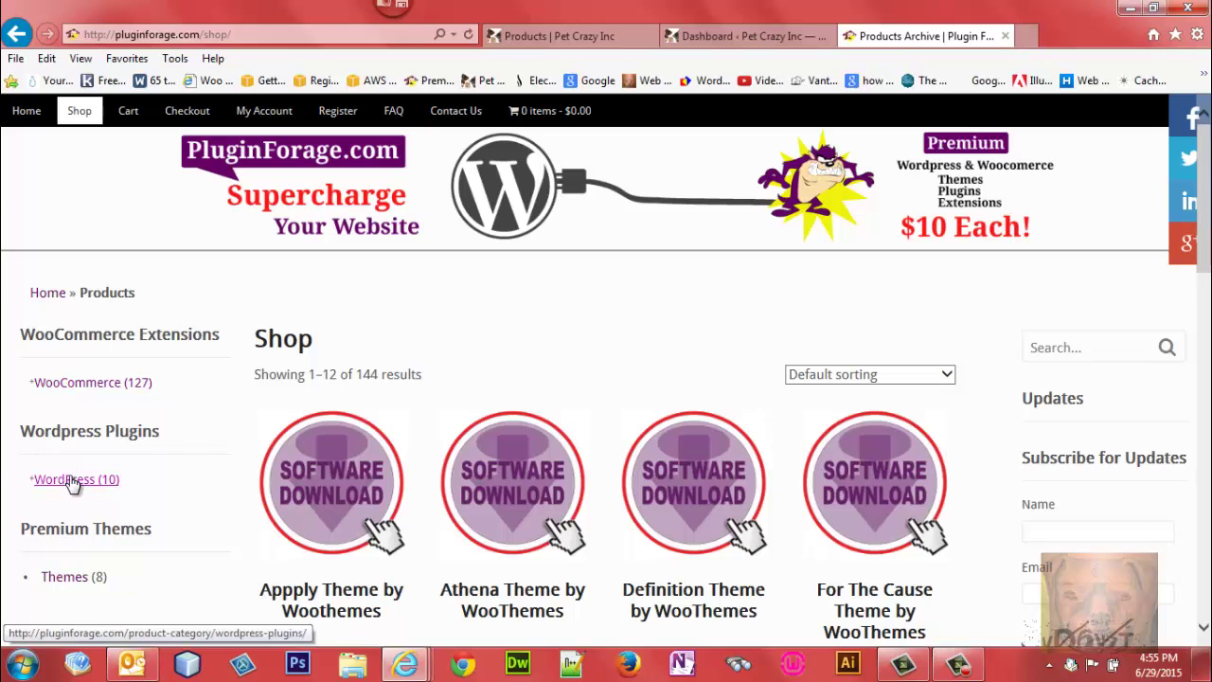
Expand and collapse the WooCommerce and WordPress category groups on the PluginForage shop, and open its Themes category.
{"action": "left_click", "coordinate": [45, 382]}
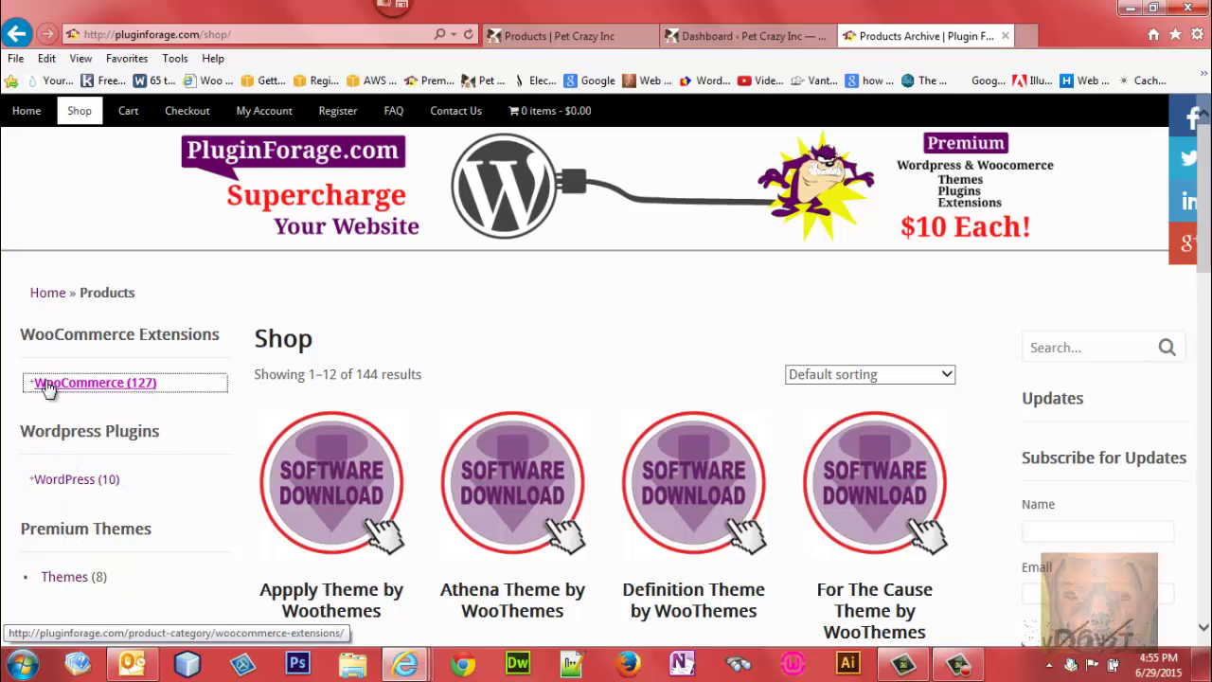
{"action": "scroll", "coordinate": [606, 371], "scroll_direction": "down", "scroll_amount": 10}
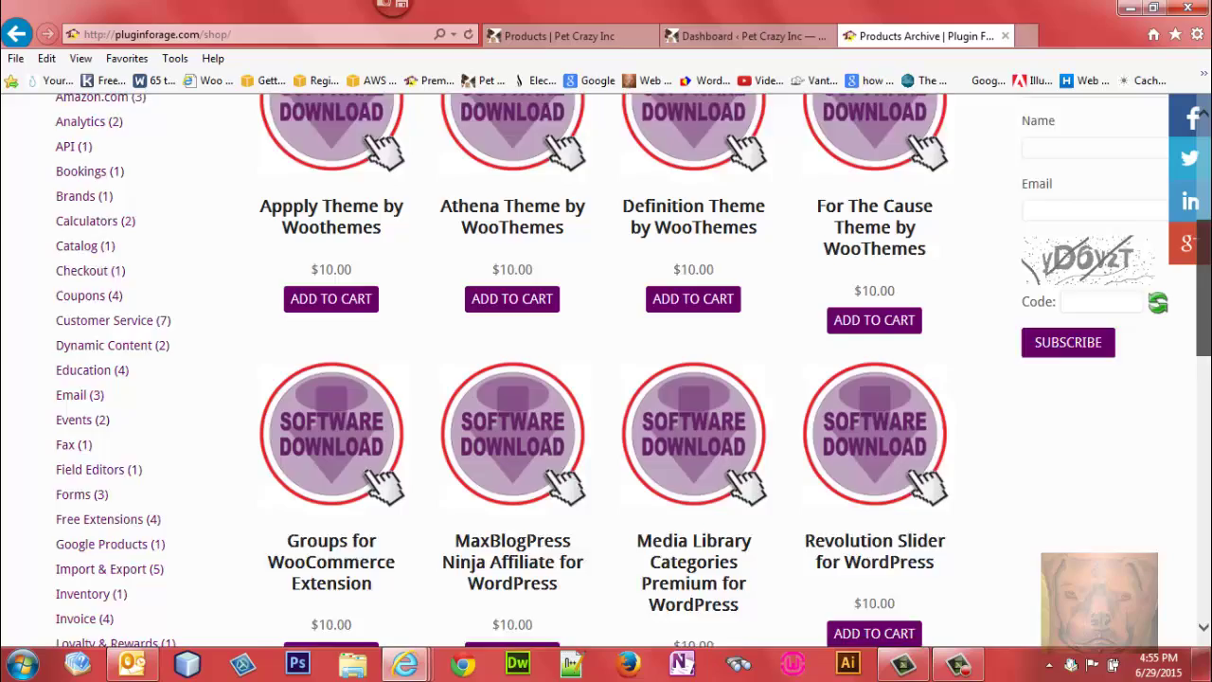
{"action": "scroll", "coordinate": [154, 219], "scroll_direction": "up", "scroll_amount": 10}
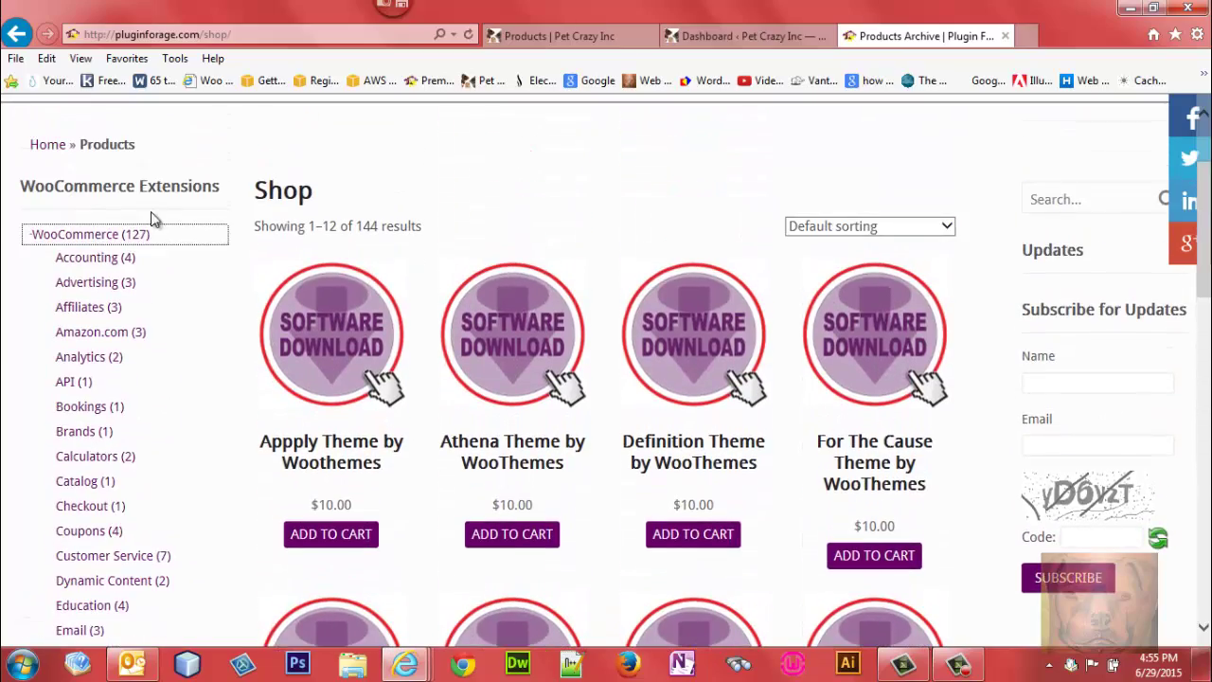
{"action": "left_click", "coordinate": [100, 236]}
{"action": "left_click", "coordinate": [60, 339]}
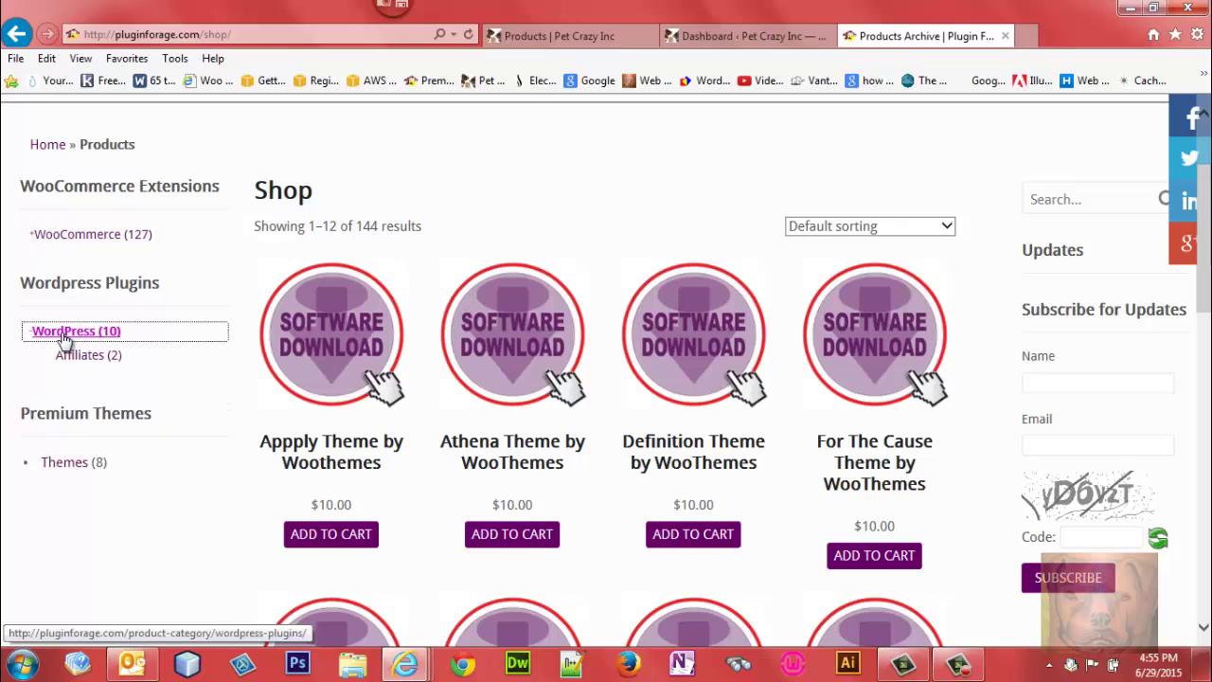
{"action": "left_click", "coordinate": [61, 339]}
{"action": "left_click", "coordinate": [58, 436]}
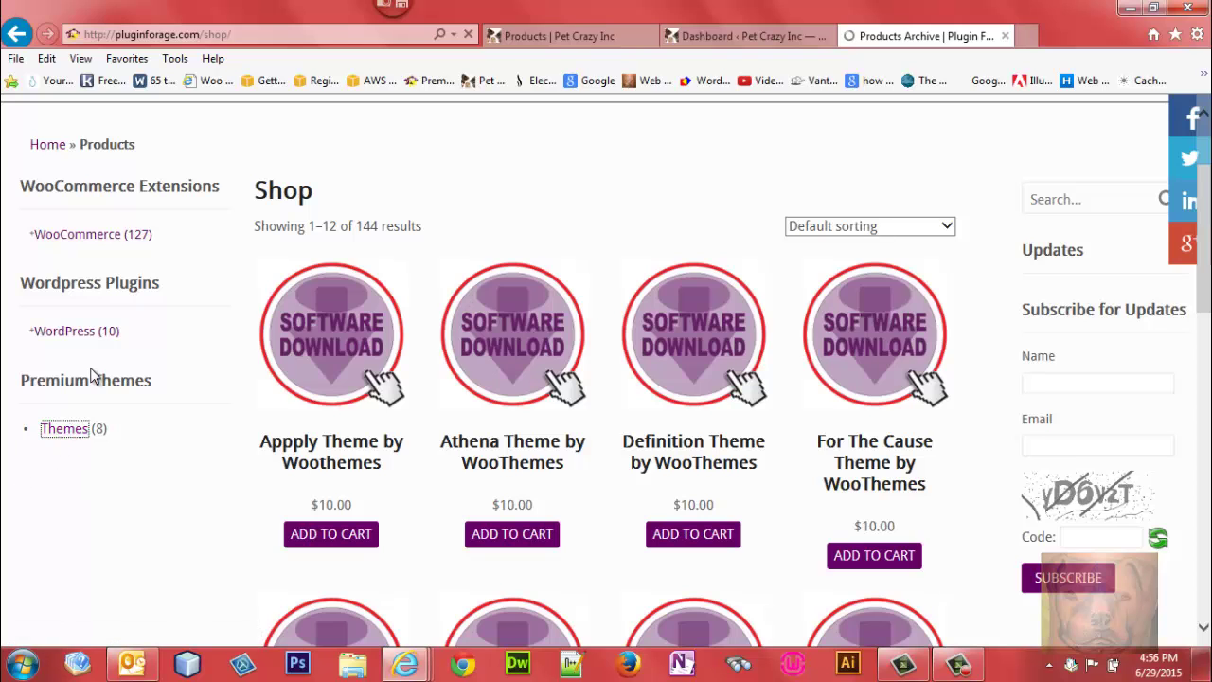
In the Pet Crazy admin dashboard, choose woocommerce-product-categories-selection-1.0.zip from the Desktop as the plugin to upload.
{"action": "left_click", "coordinate": [554, 36]}
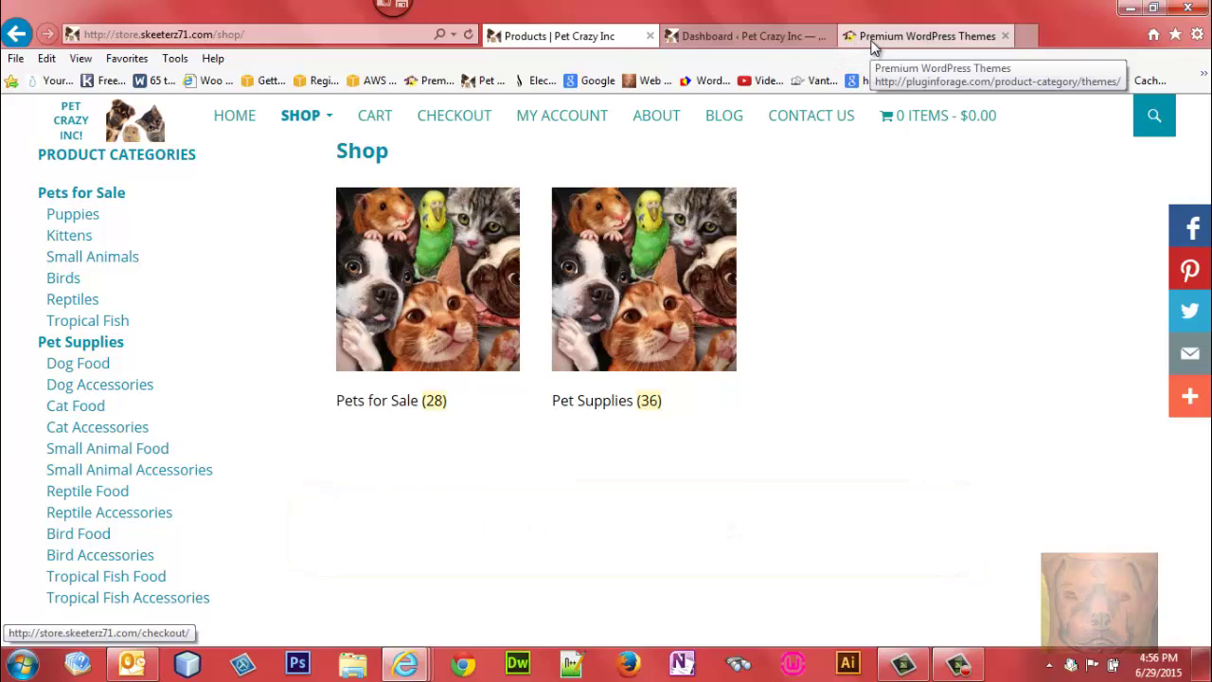
{"action": "left_click", "coordinate": [729, 37]}
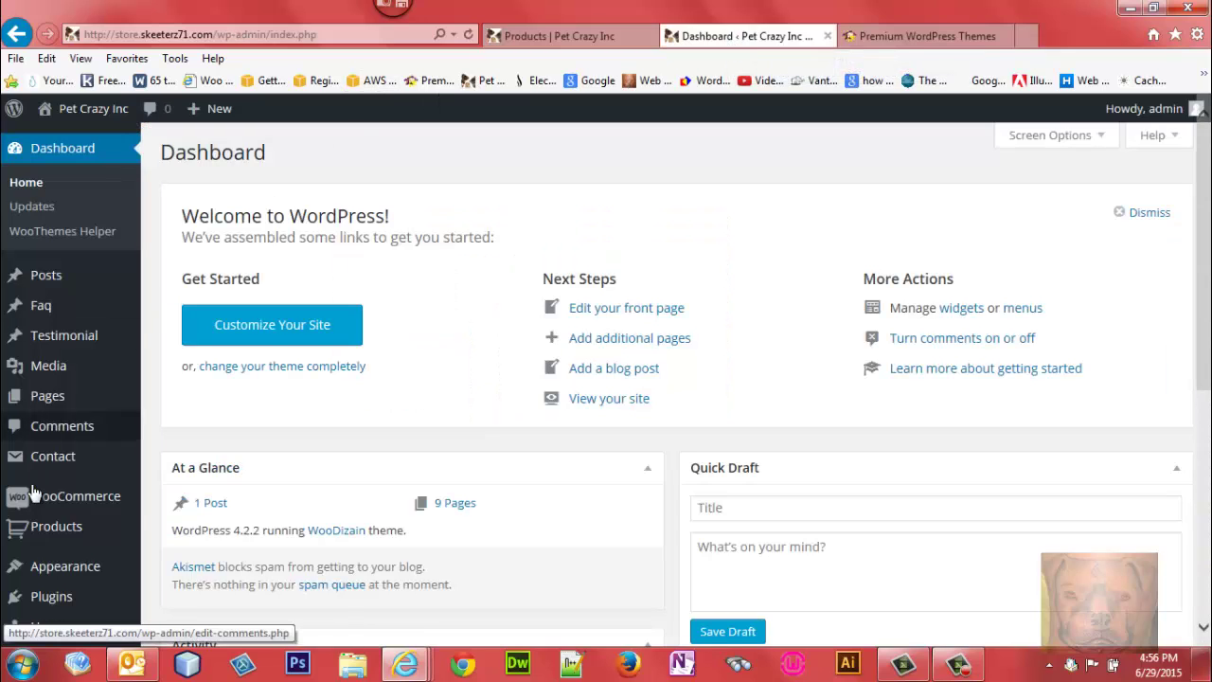
{"action": "mouse_move", "coordinate": [53, 596]}
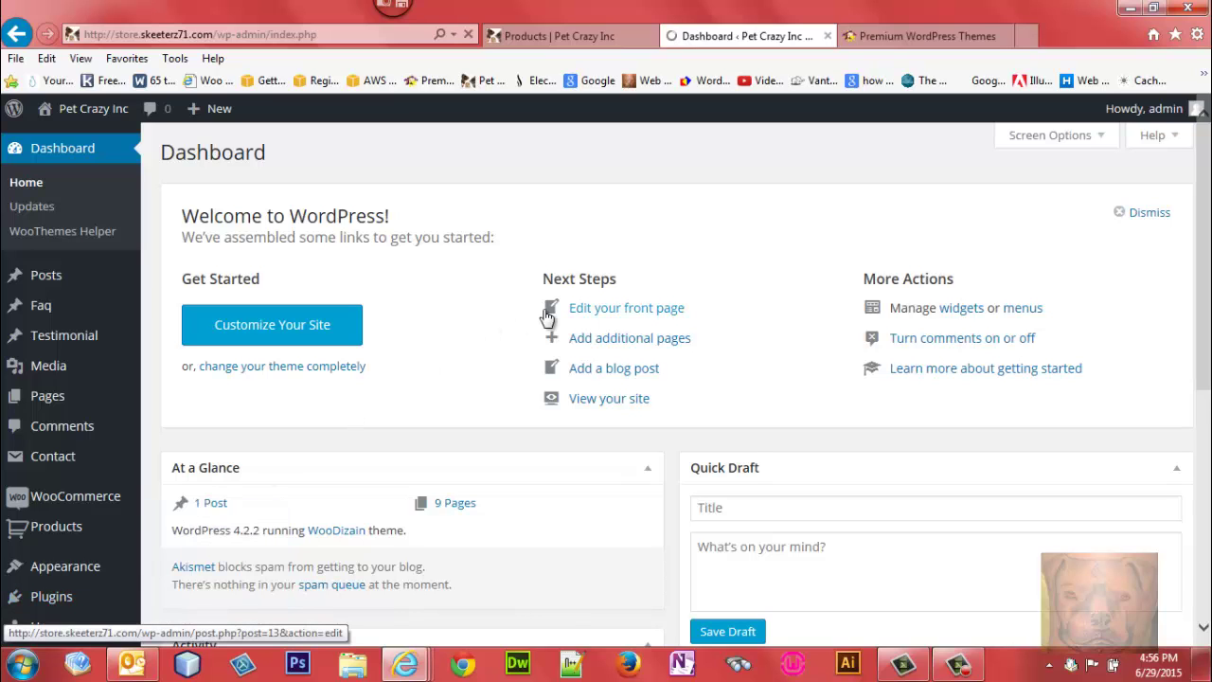
{"action": "left_click", "coordinate": [302, 155]}
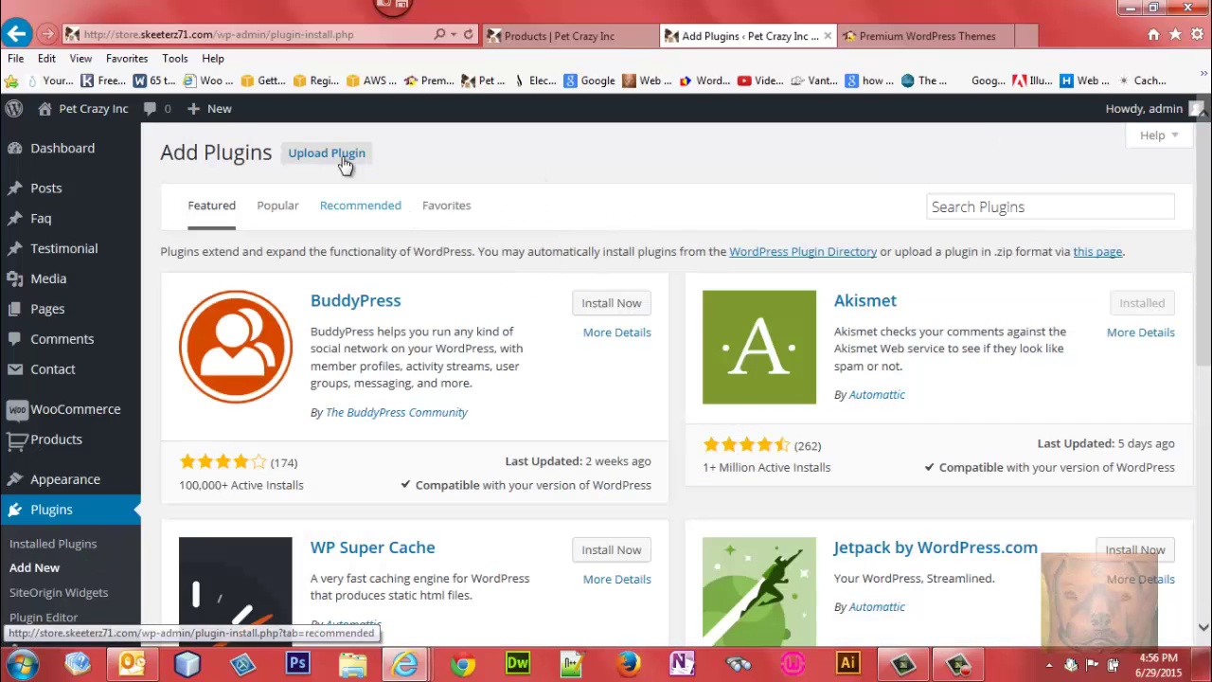
{"action": "left_click", "coordinate": [337, 156]}
{"action": "left_click", "coordinate": [718, 284]}
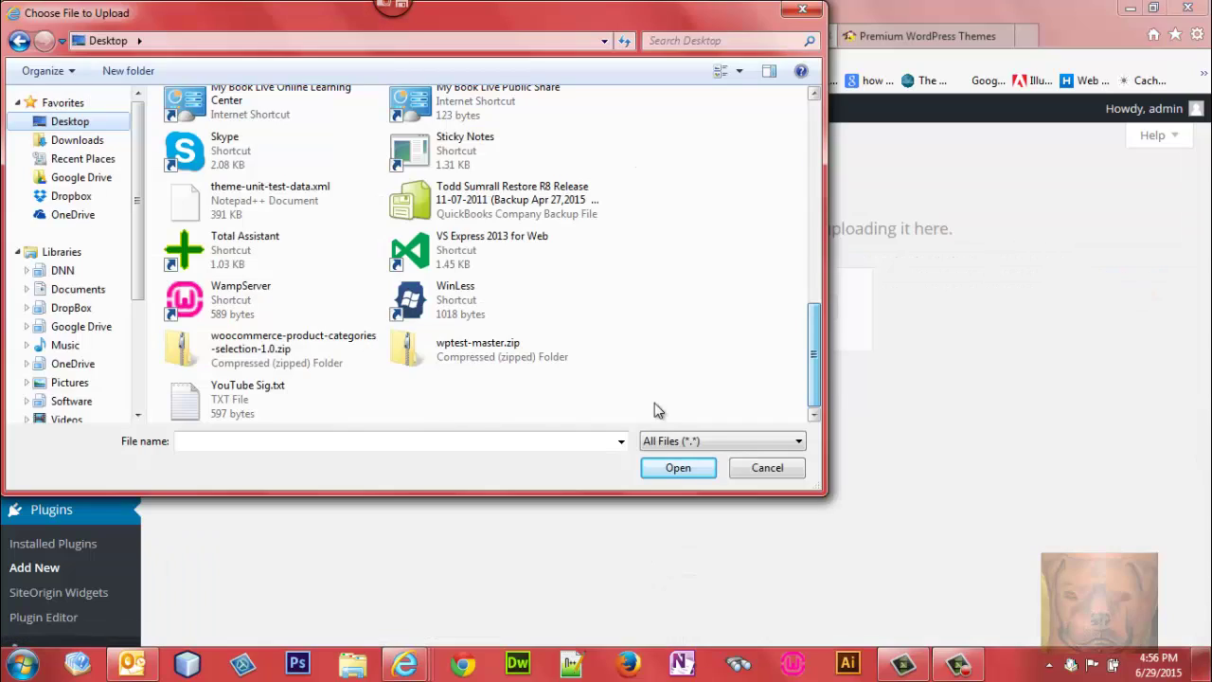
{"action": "left_click", "coordinate": [196, 355]}
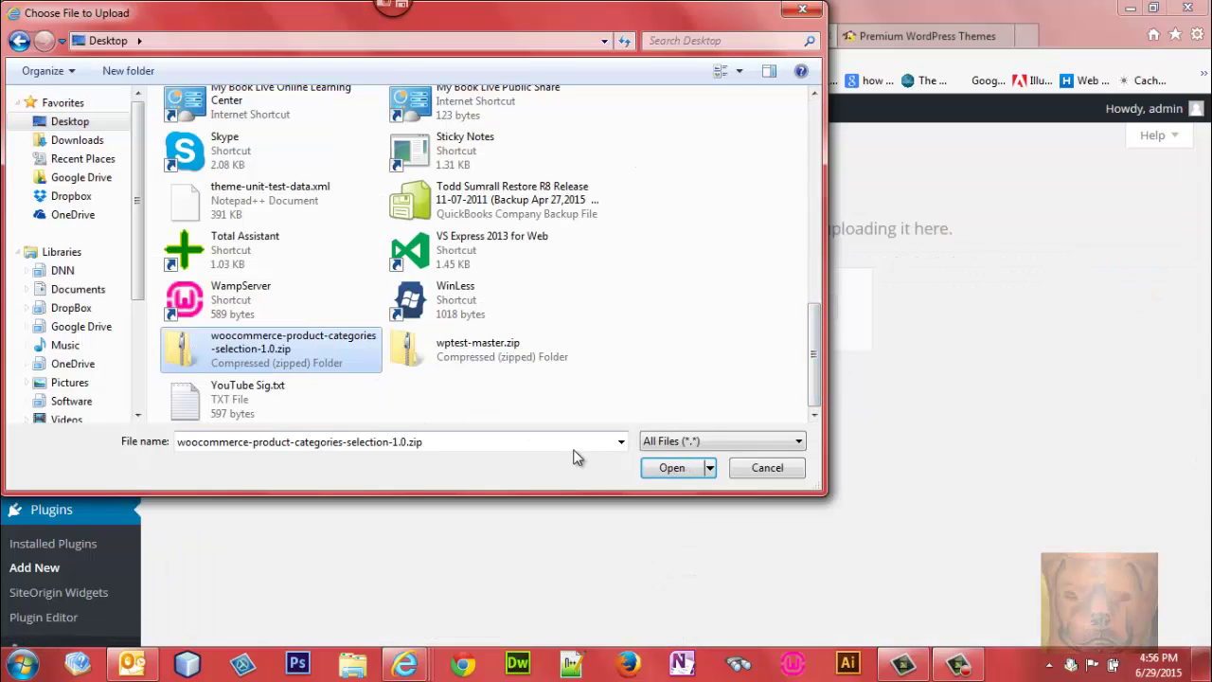
{"action": "left_click", "coordinate": [672, 468]}
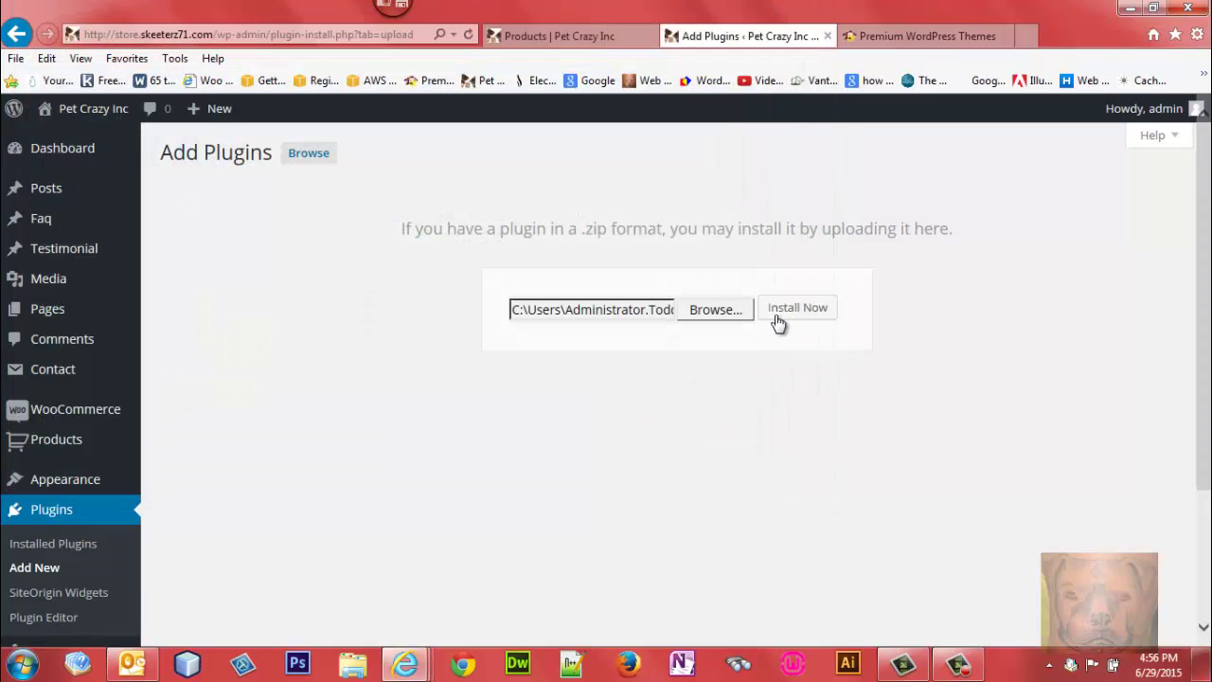
Install the chosen plugin zip file and activate the plugin.
{"action": "left_click", "coordinate": [785, 313]}
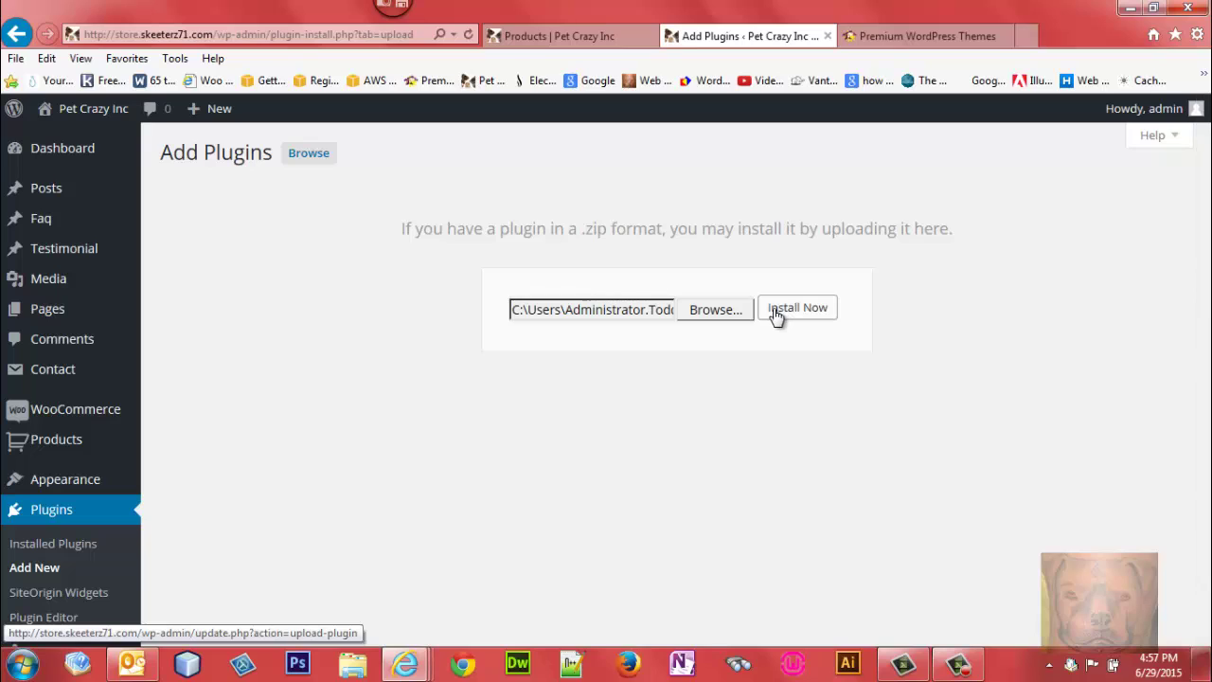
{"action": "left_click", "coordinate": [778, 314]}
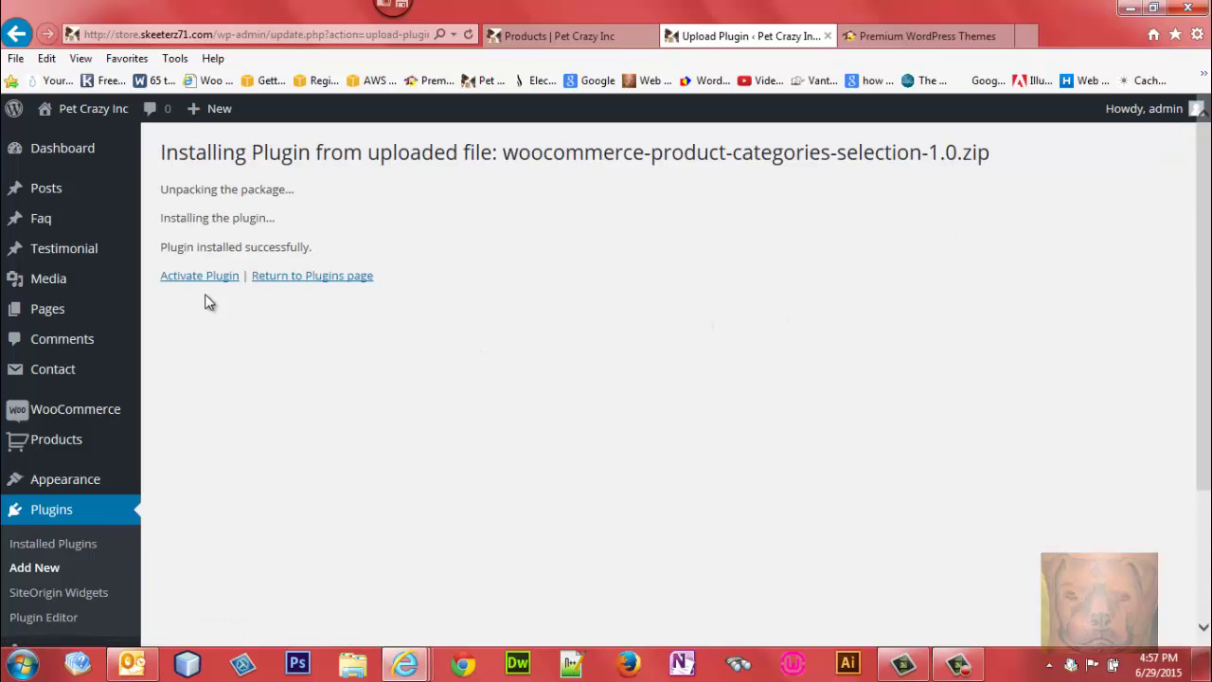
{"action": "left_click", "coordinate": [198, 277]}
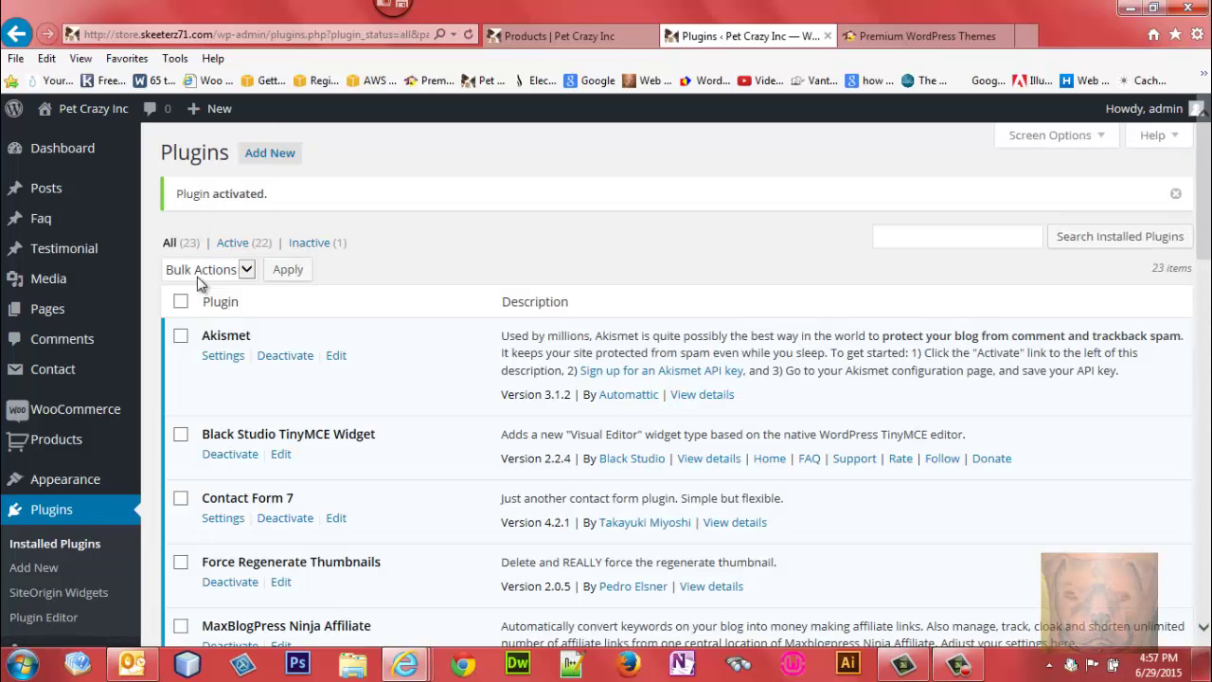
Open the Product Categories Widget page added to the WordPress admin area.
{"action": "scroll", "coordinate": [1205, 146], "scroll_direction": "down", "scroll_amount": 5}
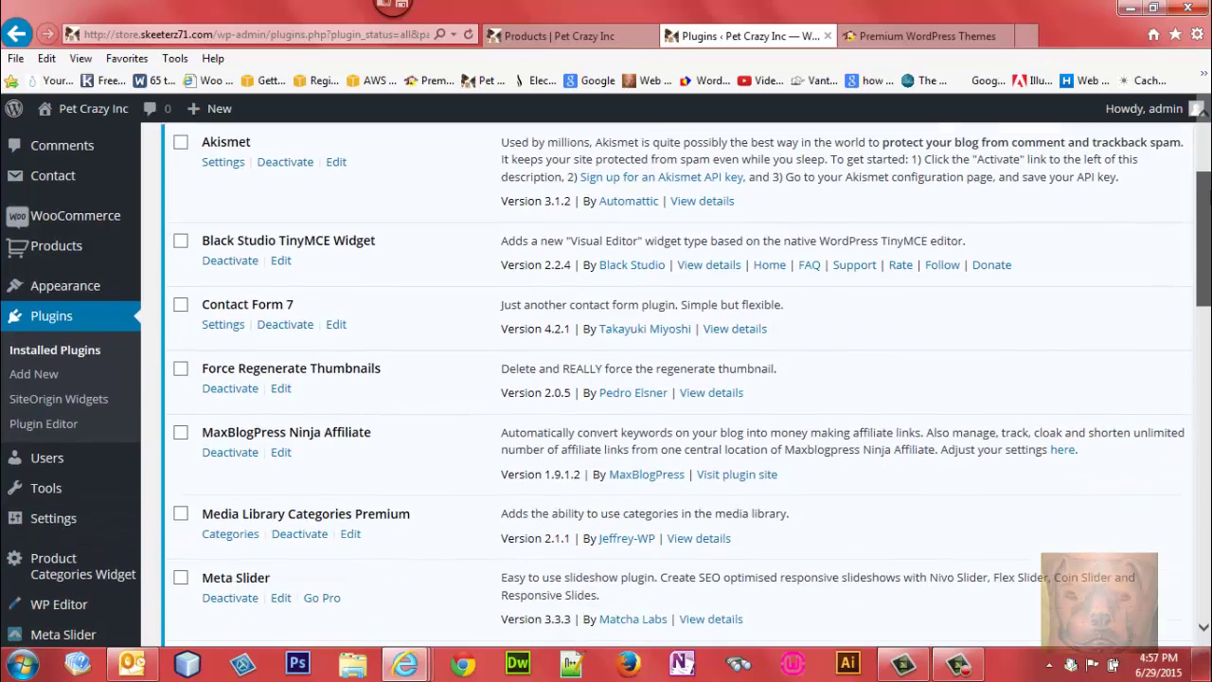
{"action": "mouse_move", "coordinate": [5, 485]}
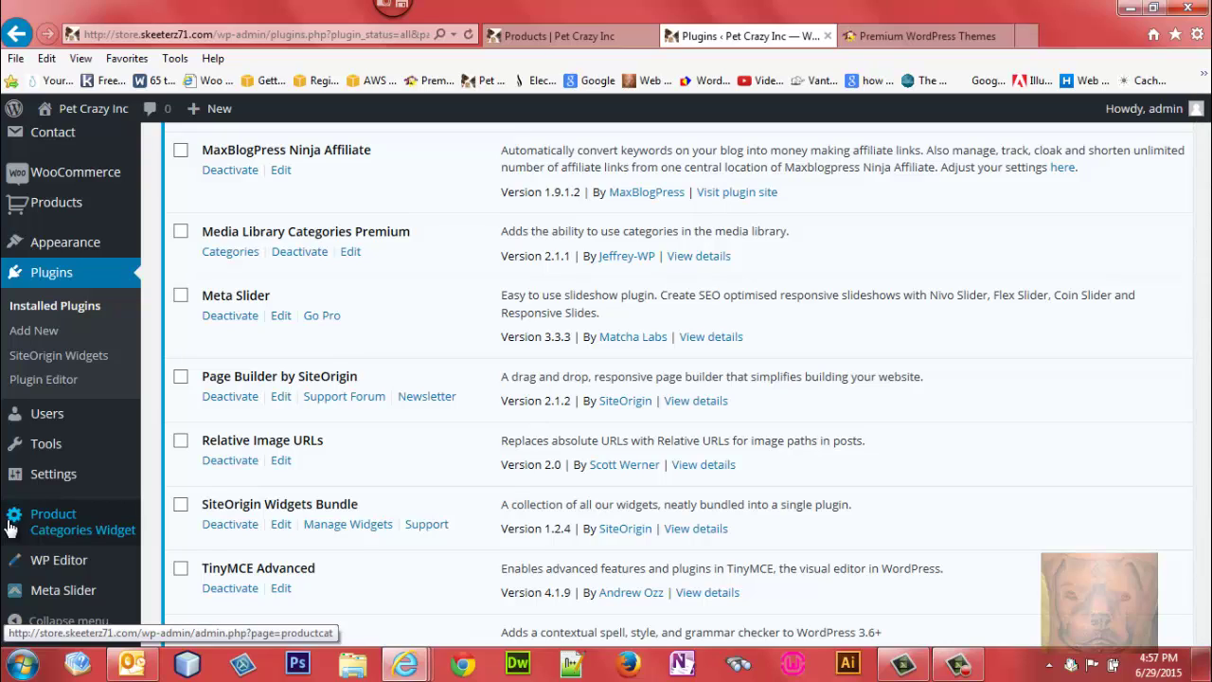
{"action": "left_click", "coordinate": [81, 535]}
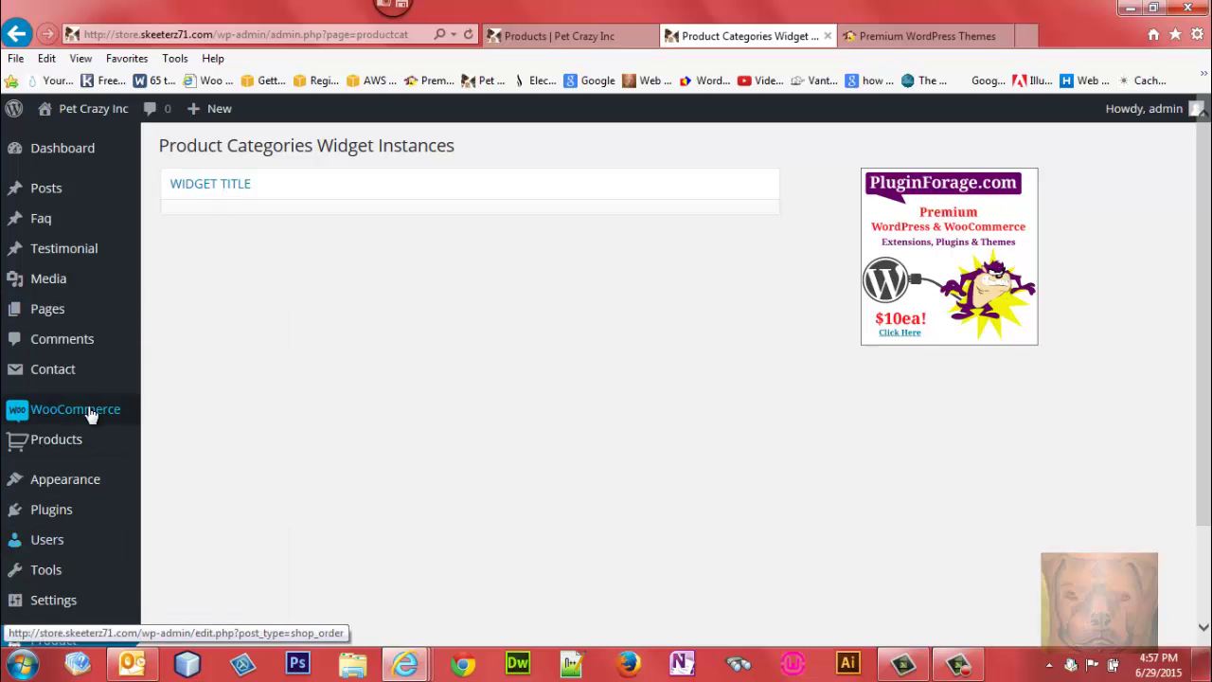
Read the description of WooCommerce Product Categories Selection in the list of installed plugins.
{"action": "mouse_move", "coordinate": [88, 456]}
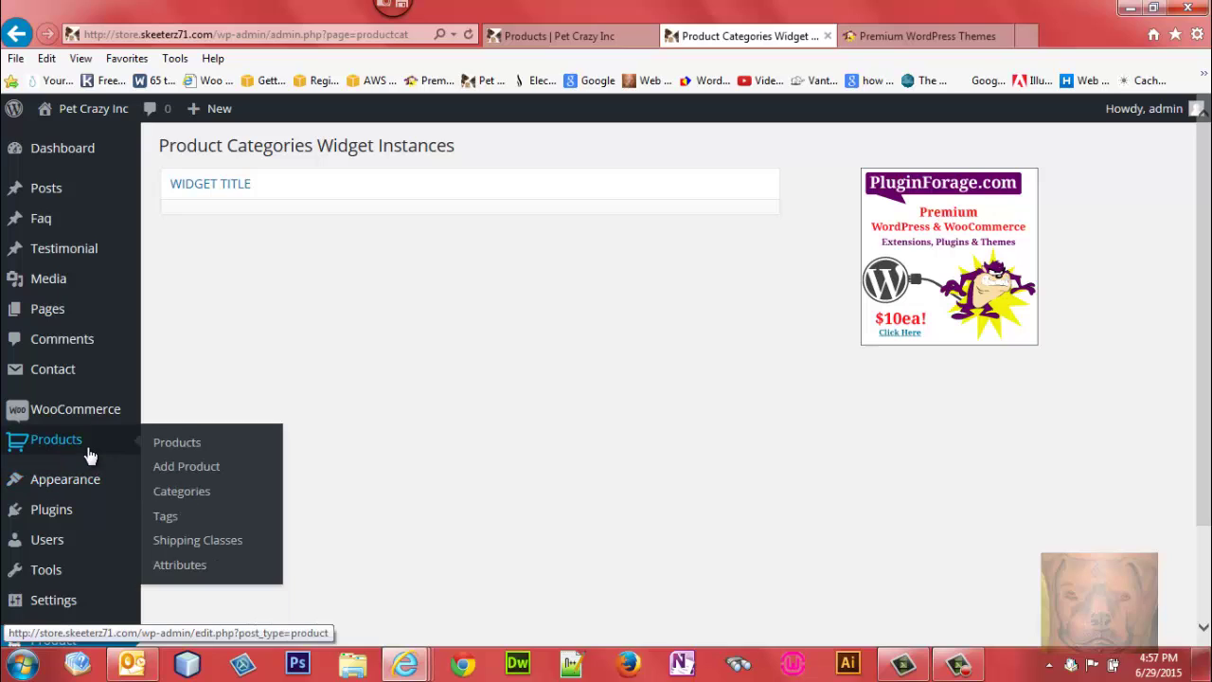
{"action": "mouse_move", "coordinate": [118, 421]}
{"action": "mouse_move", "coordinate": [51, 508]}
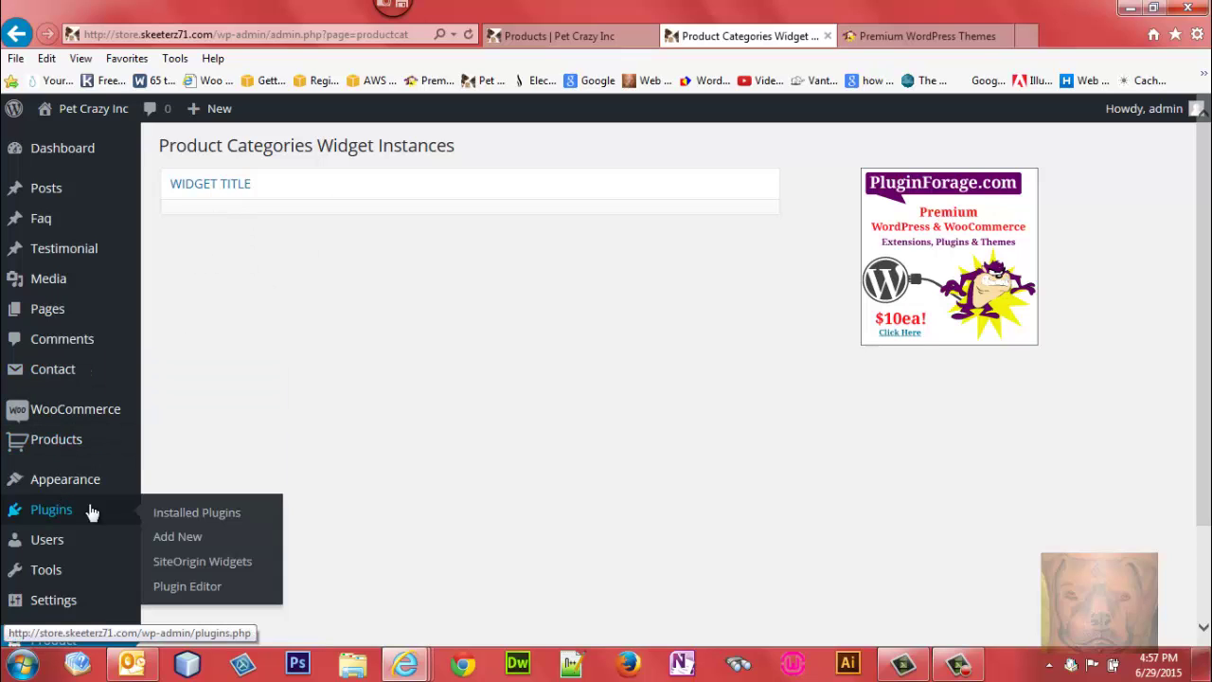
{"action": "left_click", "coordinate": [170, 512]}
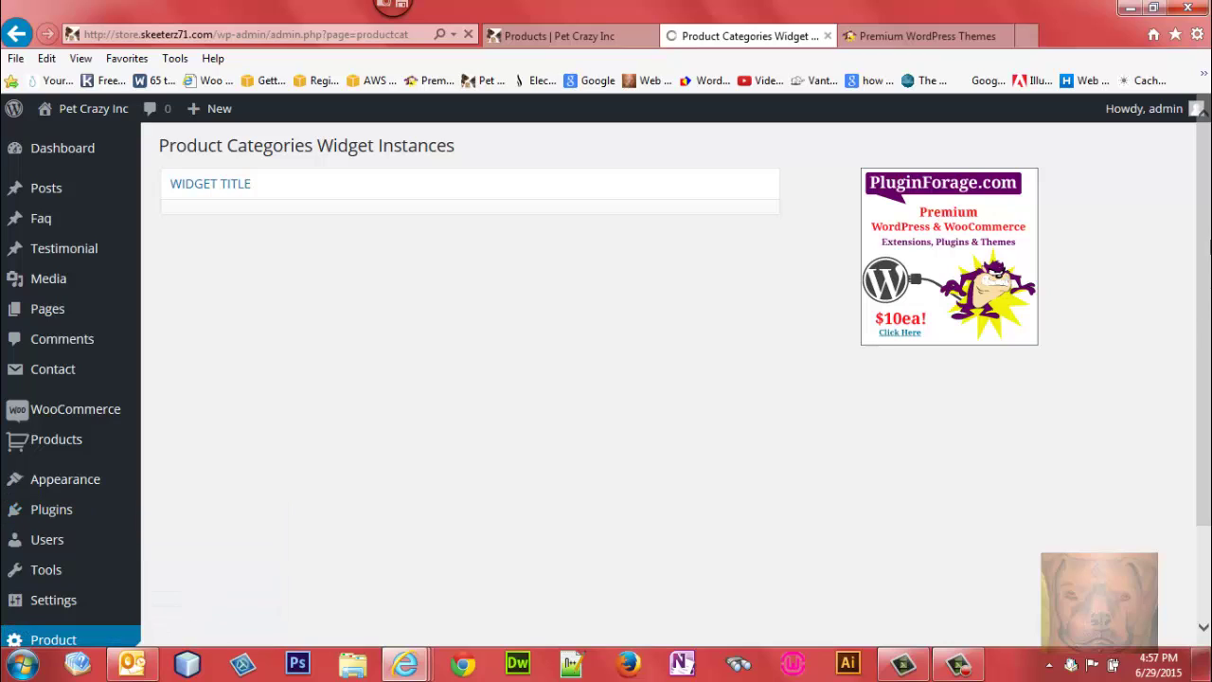
{"action": "scroll", "coordinate": [1207, 175], "scroll_direction": "down", "scroll_amount": 3}
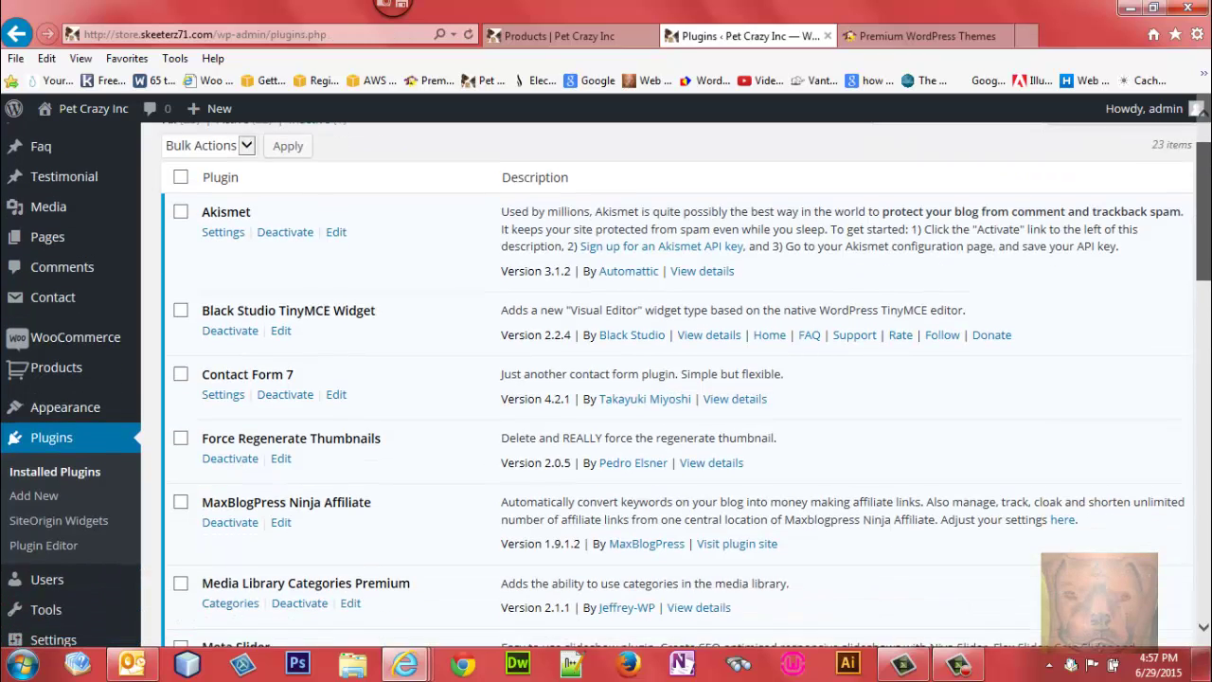
{"action": "scroll", "coordinate": [606, 379], "scroll_direction": "down", "scroll_amount": 6}
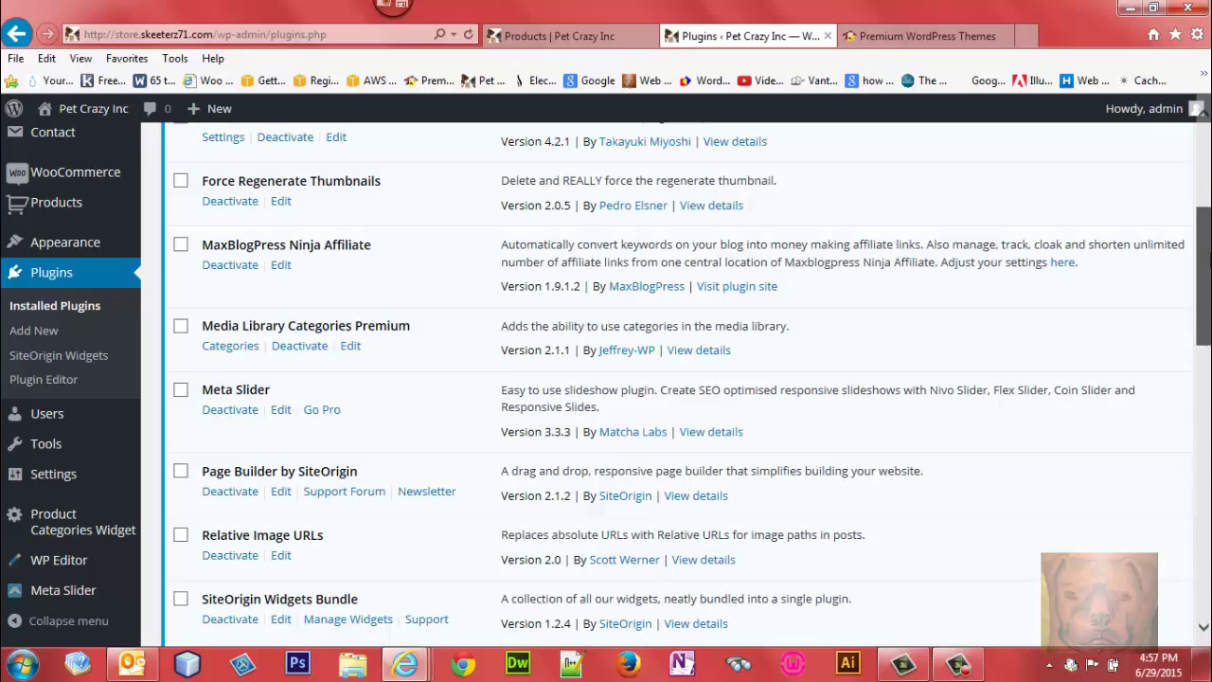
{"action": "scroll", "coordinate": [246, 497], "scroll_direction": "down", "scroll_amount": 3}
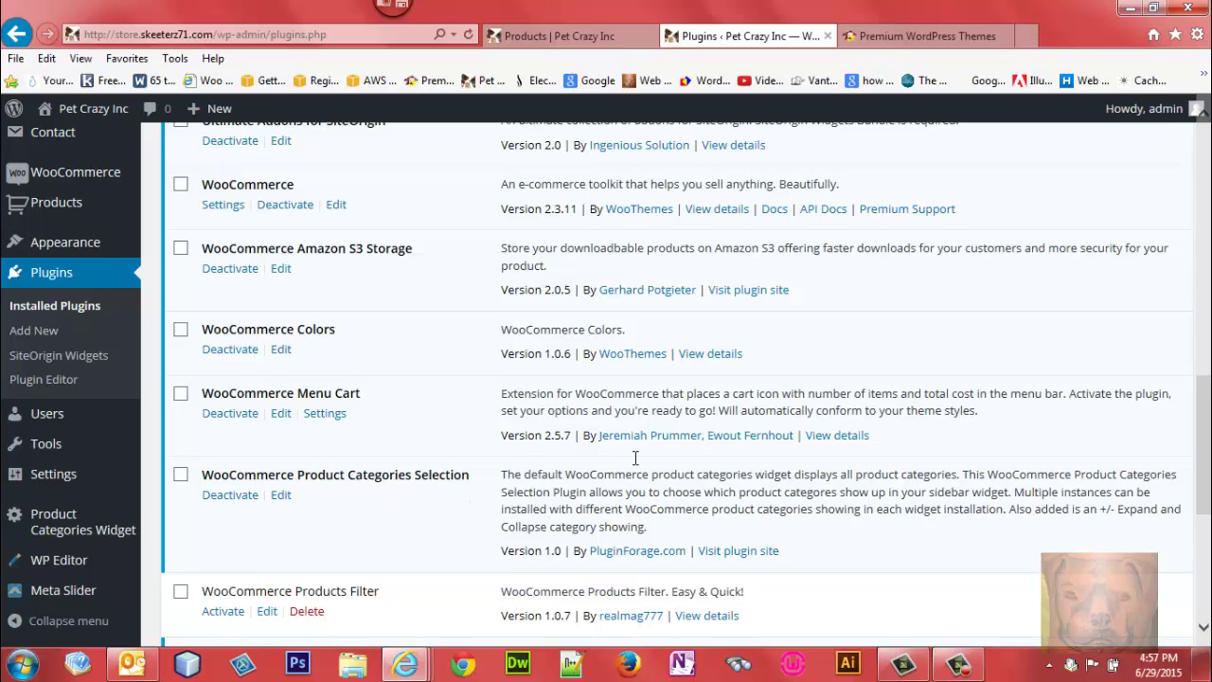
{"action": "mouse_move", "coordinate": [1209, 454]}
{"action": "left_mouse_down"}
{"action": "mouse_move", "coordinate": [1211, 508]}
{"action": "mouse_move", "coordinate": [1210, 471]}
{"action": "left_mouse_up"}
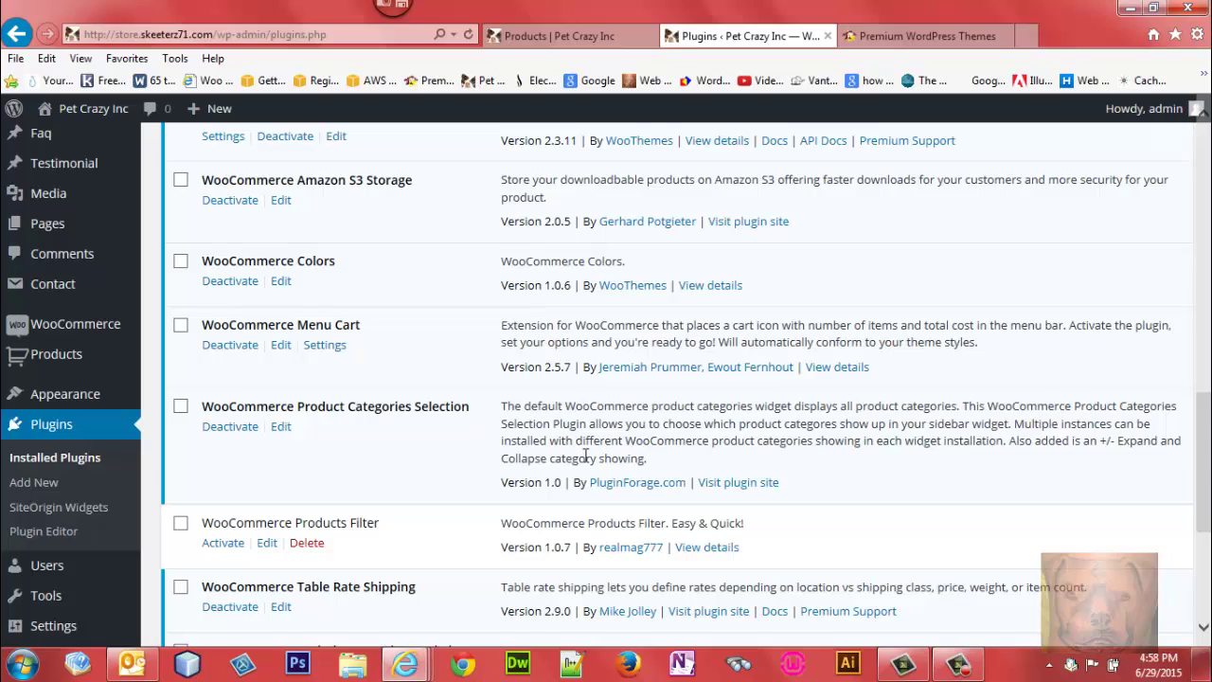
Delete the WooCommerce Product Categories widget from the Primary Sidebar on the Widgets page.
{"action": "mouse_move", "coordinate": [82, 393]}
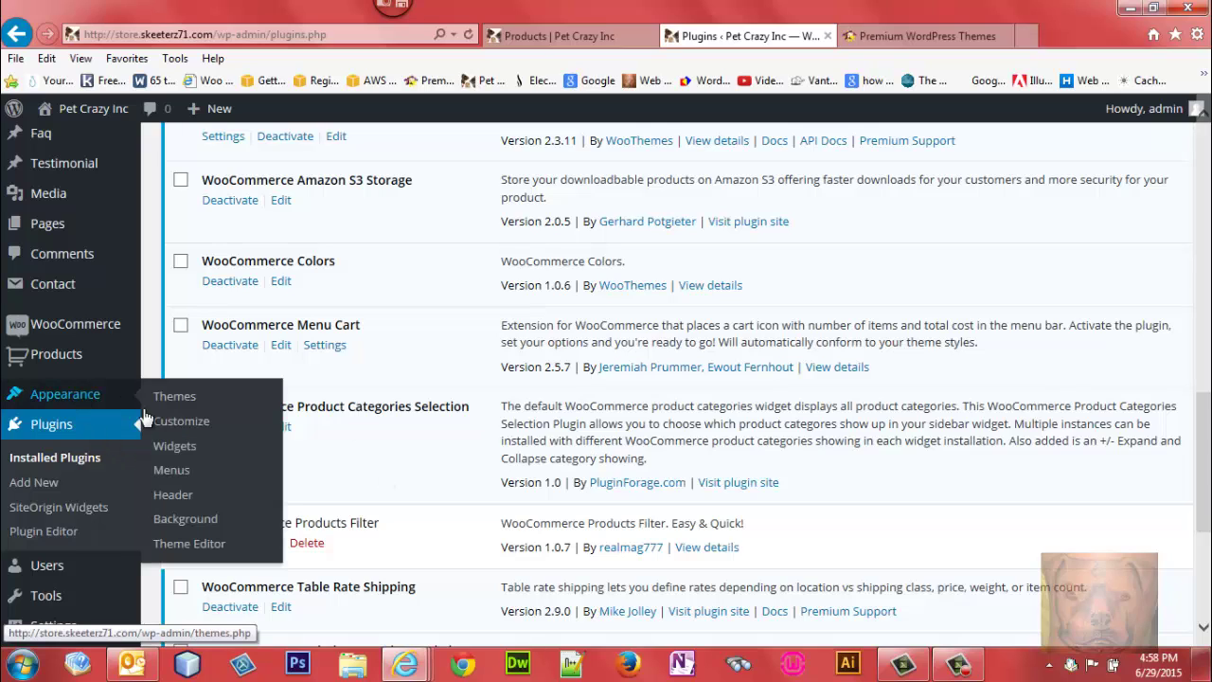
{"action": "left_click", "coordinate": [175, 452]}
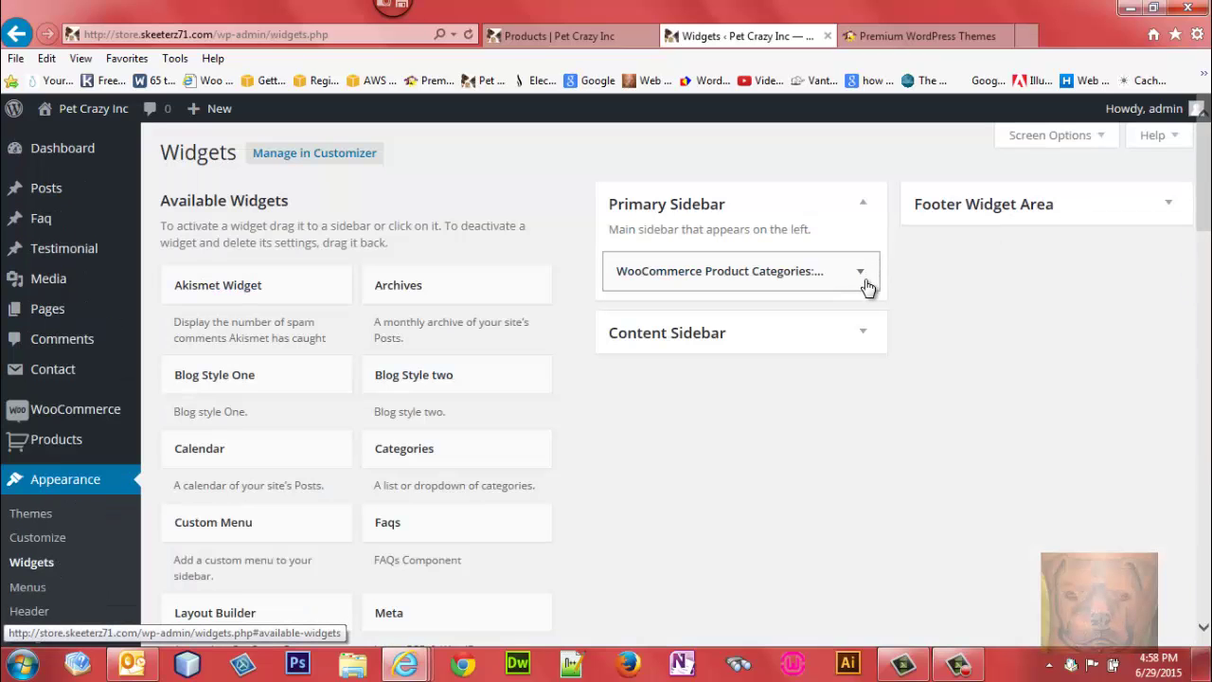
{"action": "left_click", "coordinate": [589, 38]}
{"action": "left_click", "coordinate": [861, 275]}
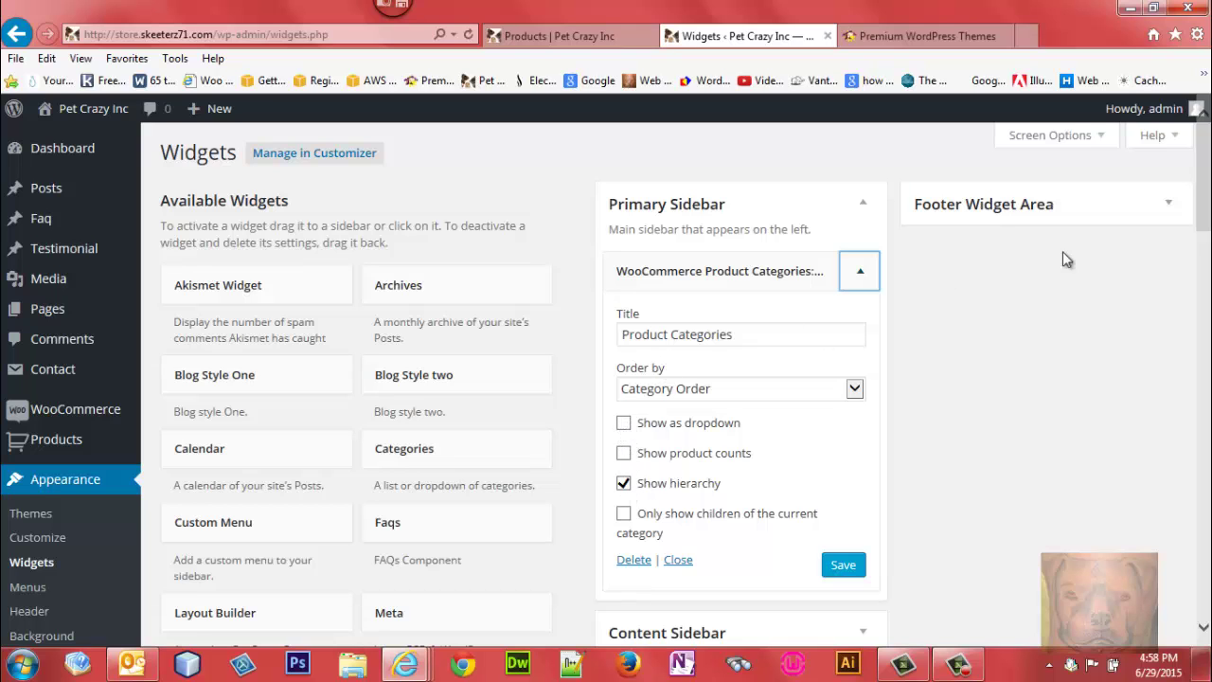
{"action": "scroll", "coordinate": [738, 415], "scroll_direction": "down", "scroll_amount": 3}
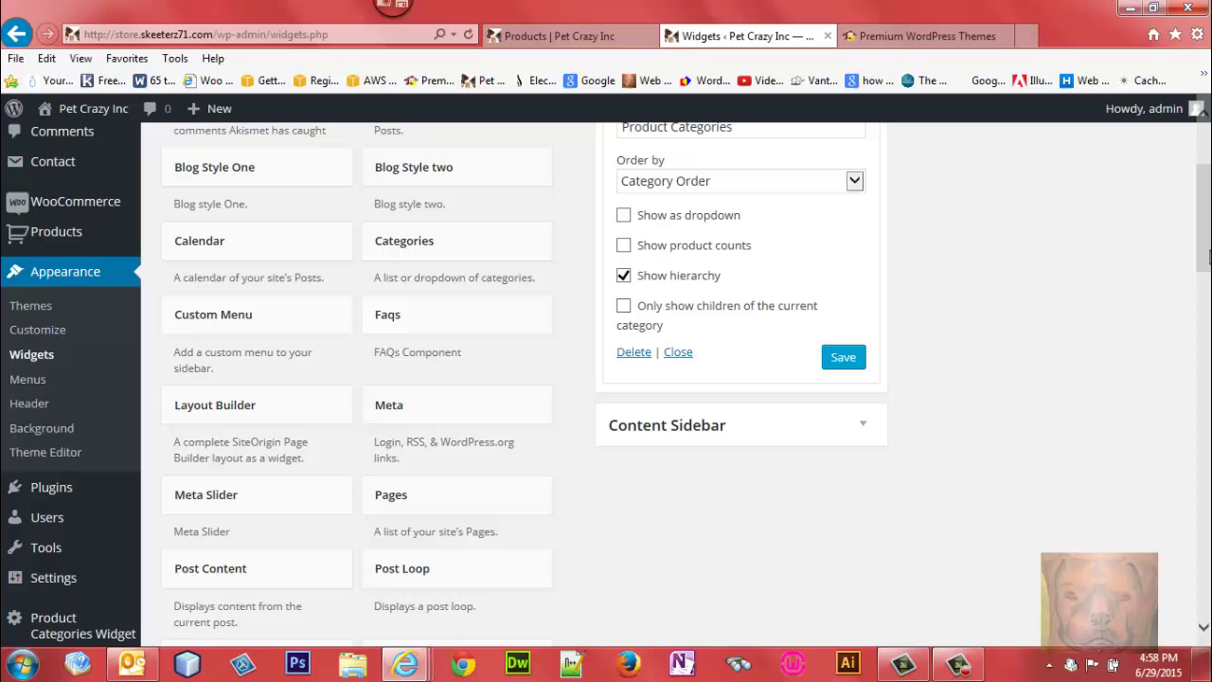
{"action": "left_click", "coordinate": [633, 353]}
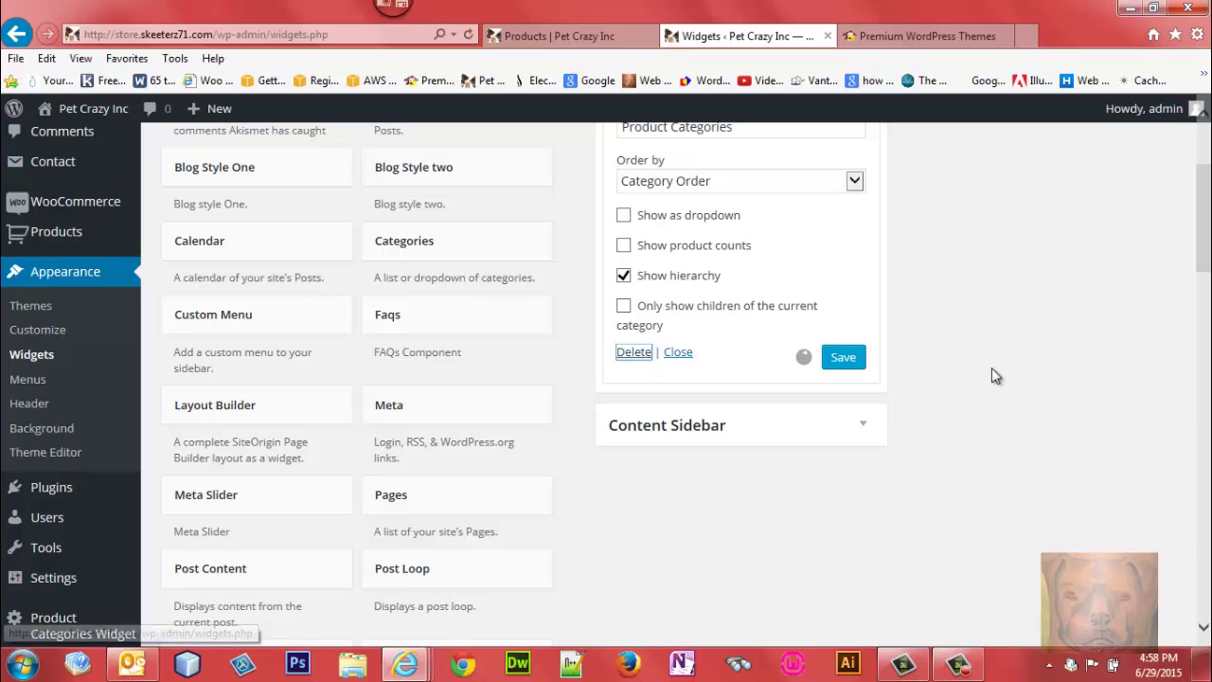
Add the Product Categories Selection widget to the Primary Sidebar.
{"action": "left_click_drag", "start_coordinate": [1203, 232], "coordinate": [1208, 301]}
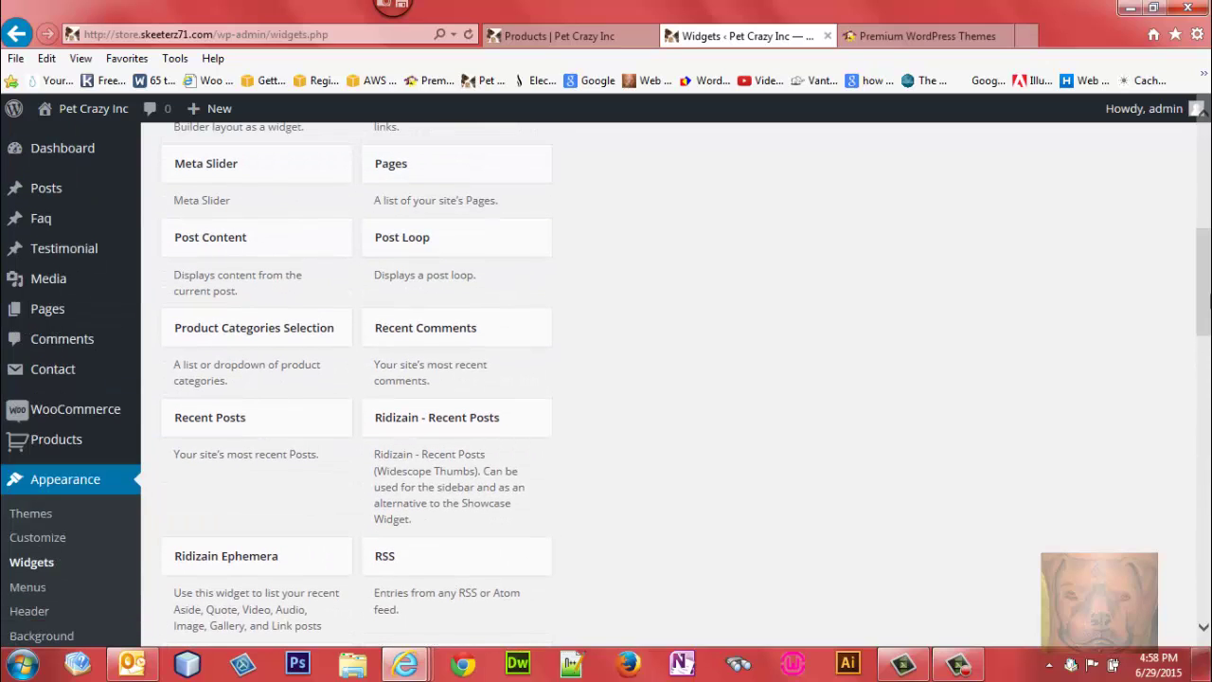
{"action": "left_click", "coordinate": [329, 328]}
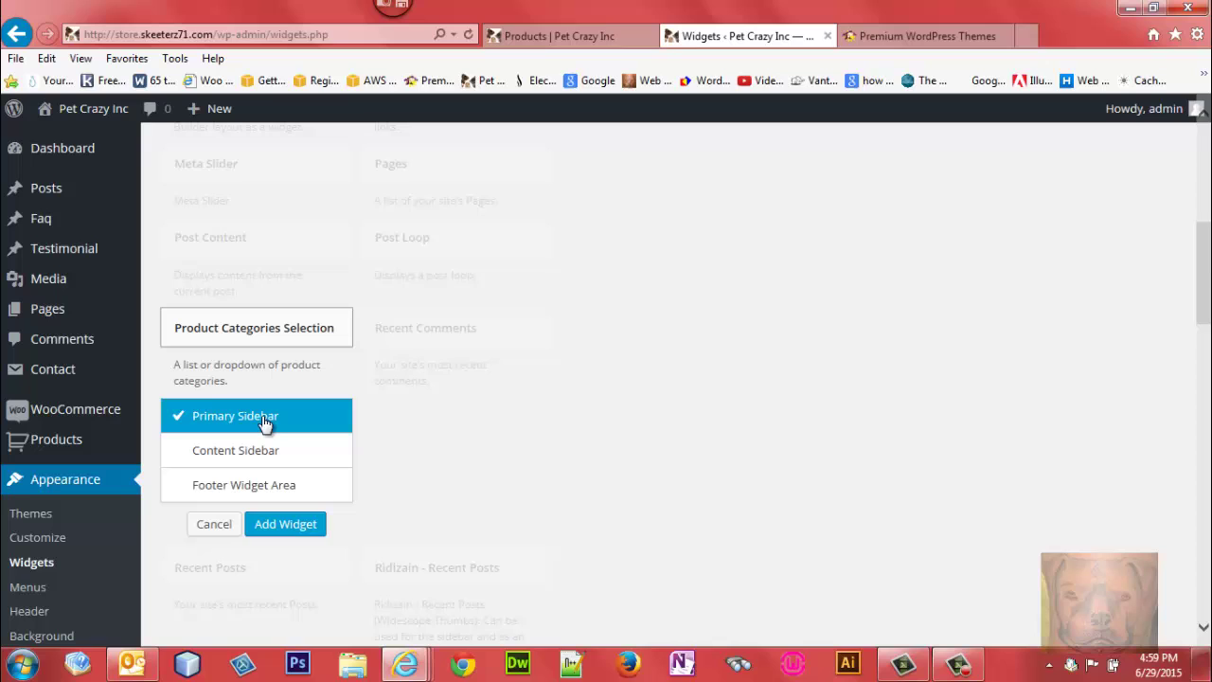
{"action": "left_click", "coordinate": [279, 522]}
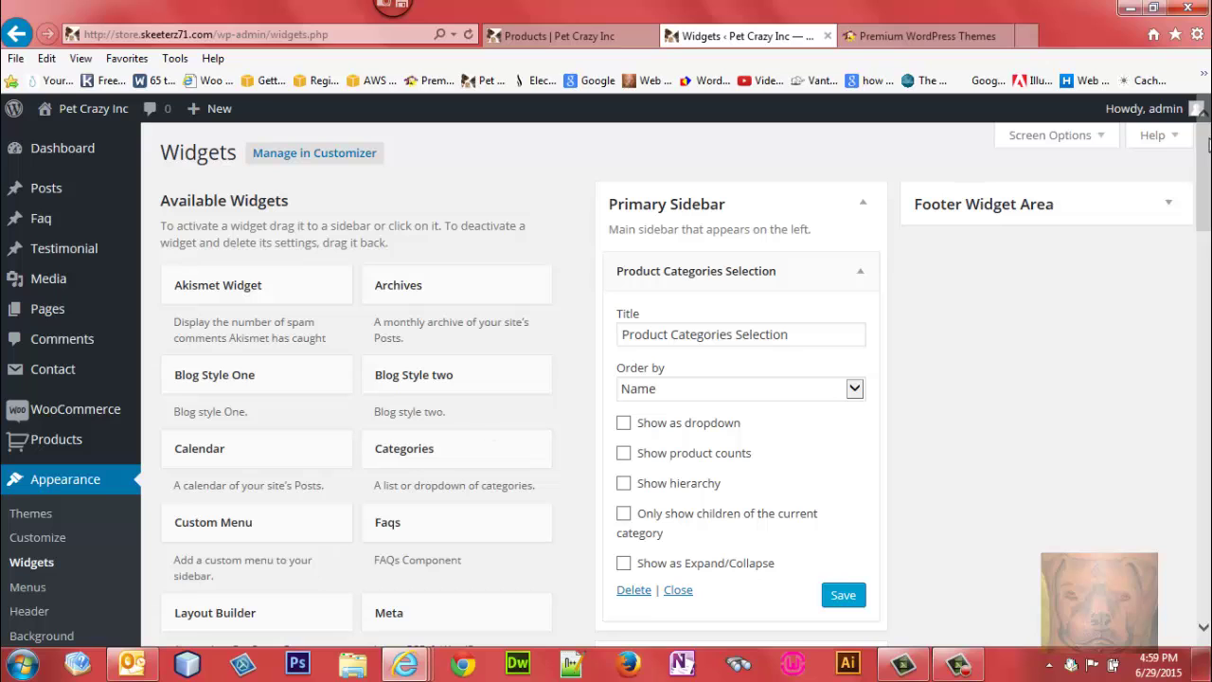
Add a second Product Categories Selection widget to the Content Sidebar.
{"action": "left_click_drag", "start_coordinate": [1208, 156], "coordinate": [1207, 239]}
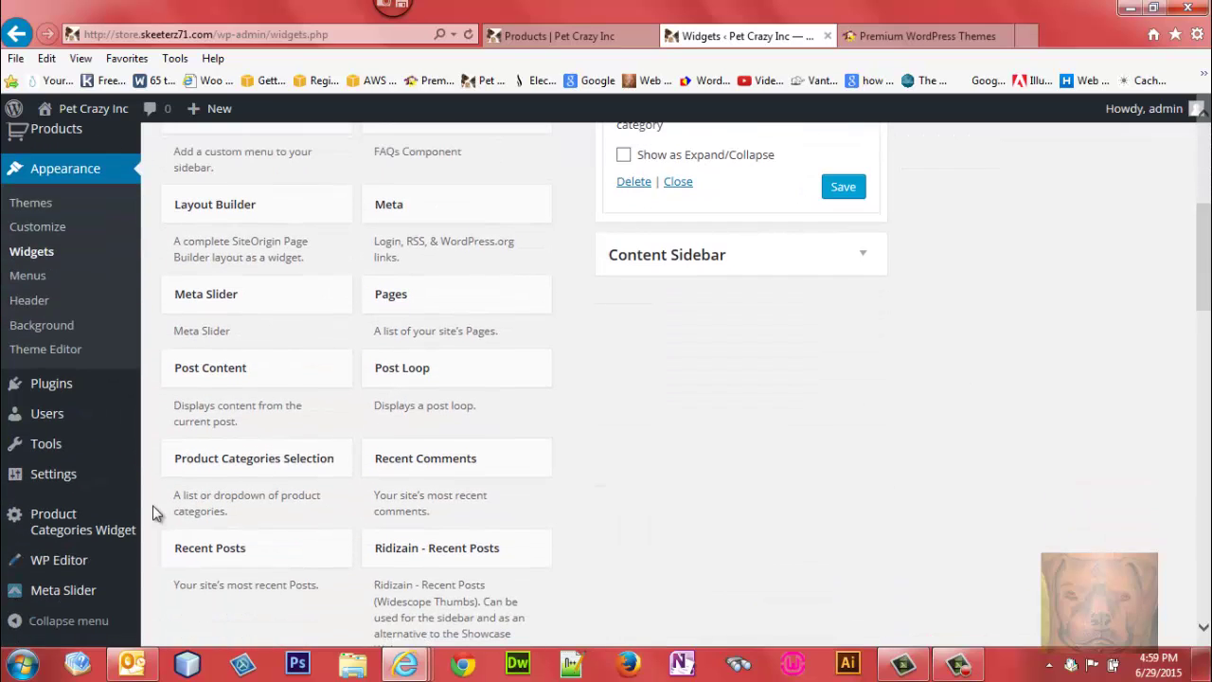
{"action": "left_click", "coordinate": [339, 463]}
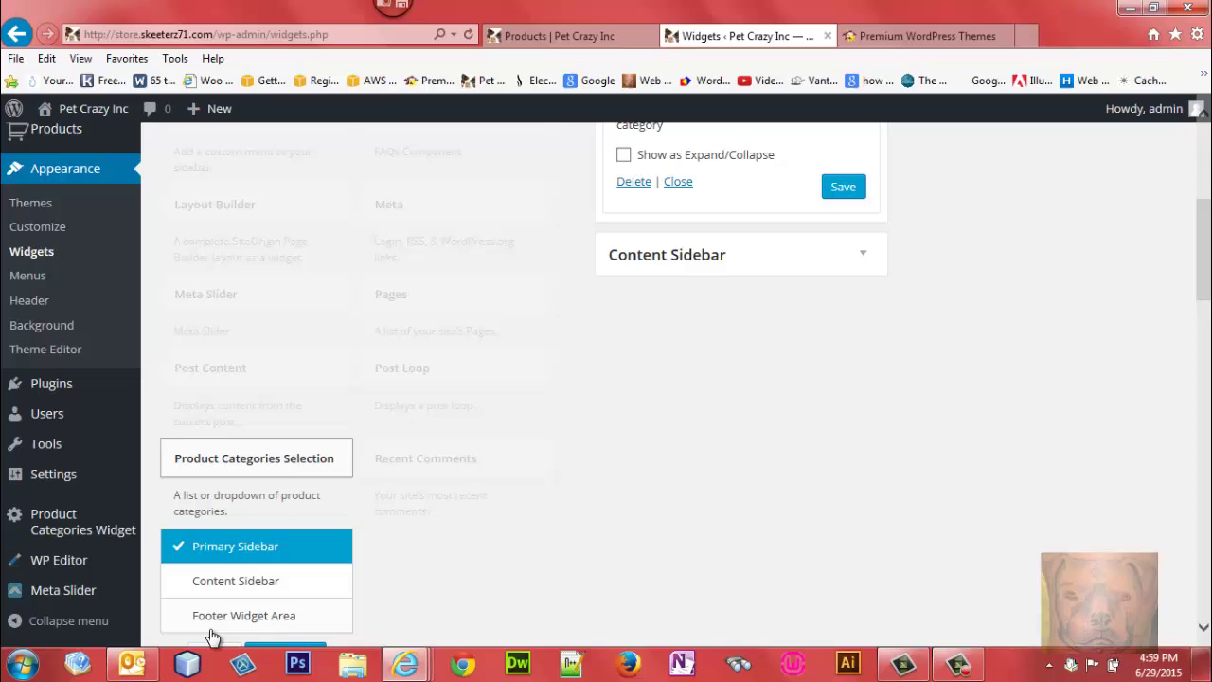
{"action": "left_click", "coordinate": [237, 586]}
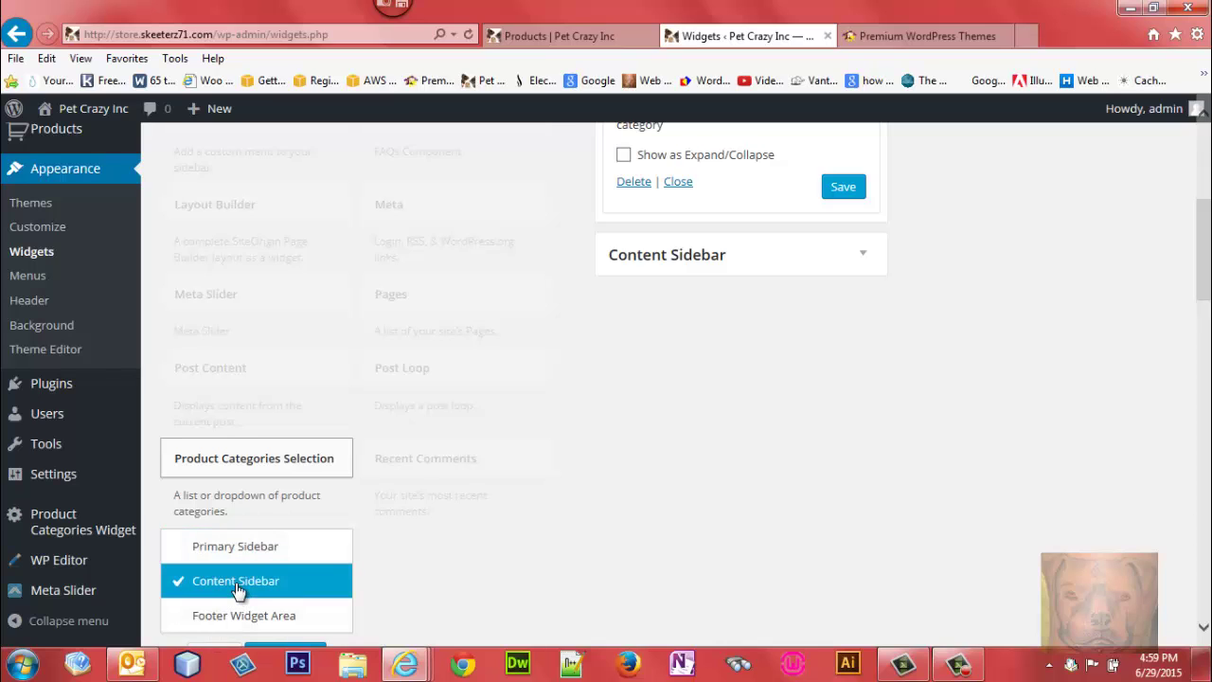
{"action": "left_click_drag", "start_coordinate": [1208, 284], "coordinate": [1208, 321]}
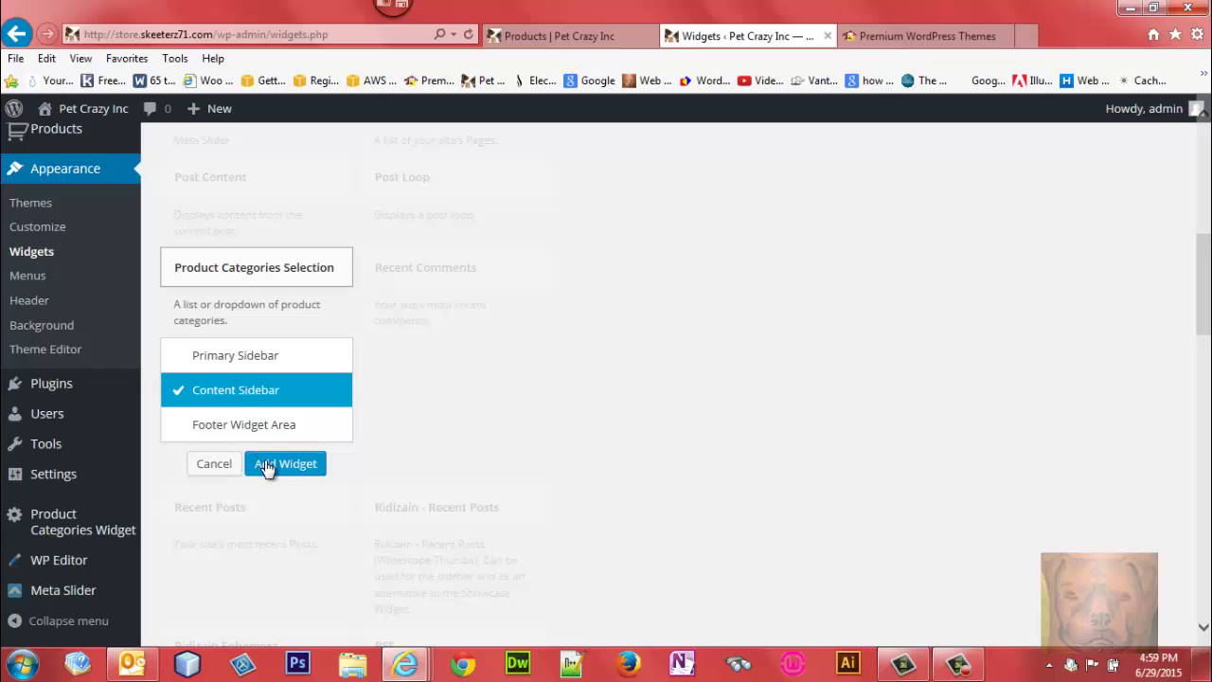
{"action": "left_click", "coordinate": [267, 465]}
Check the category list on the shop page and title the Primary Sidebar widget "Pets for Sale".
{"action": "left_click", "coordinate": [516, 43]}
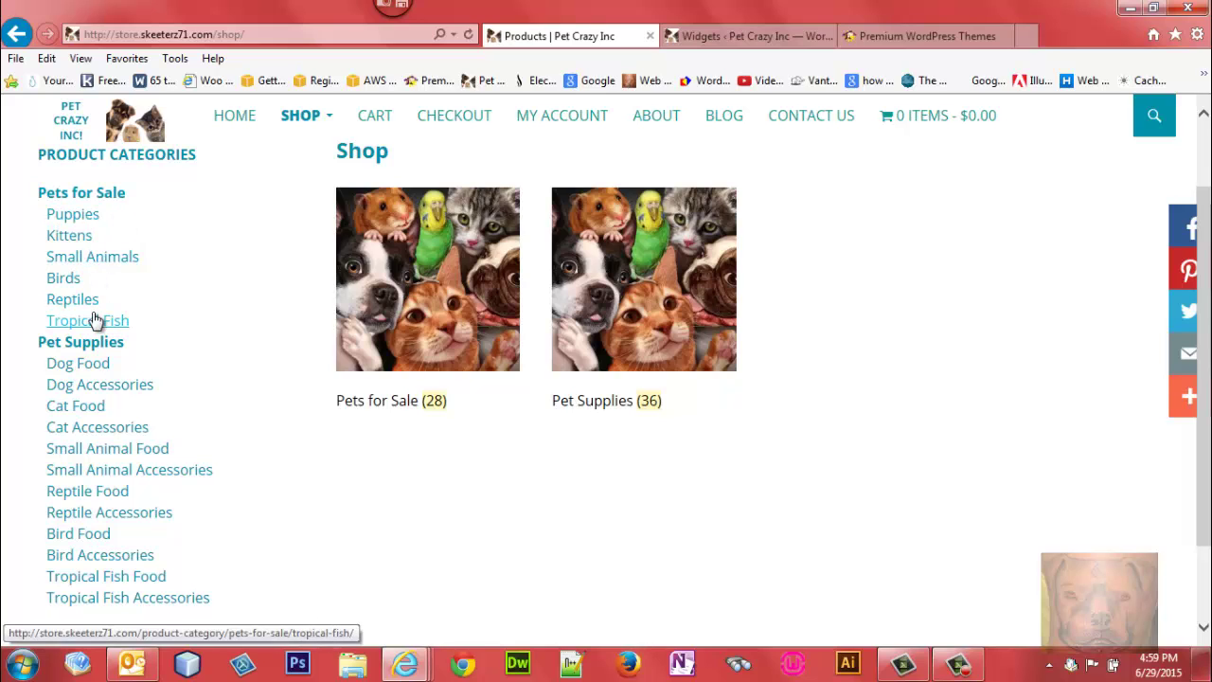
{"action": "left_click", "coordinate": [749, 36]}
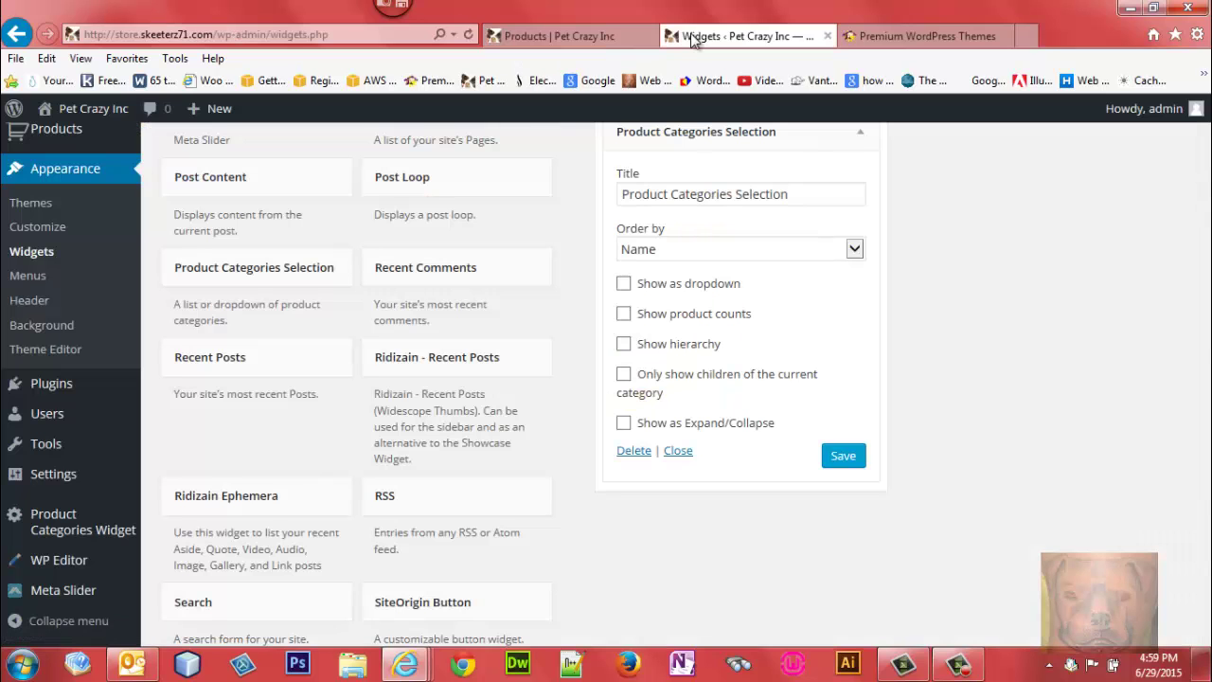
{"action": "scroll", "coordinate": [606, 379], "scroll_direction": "up", "scroll_amount": 10}
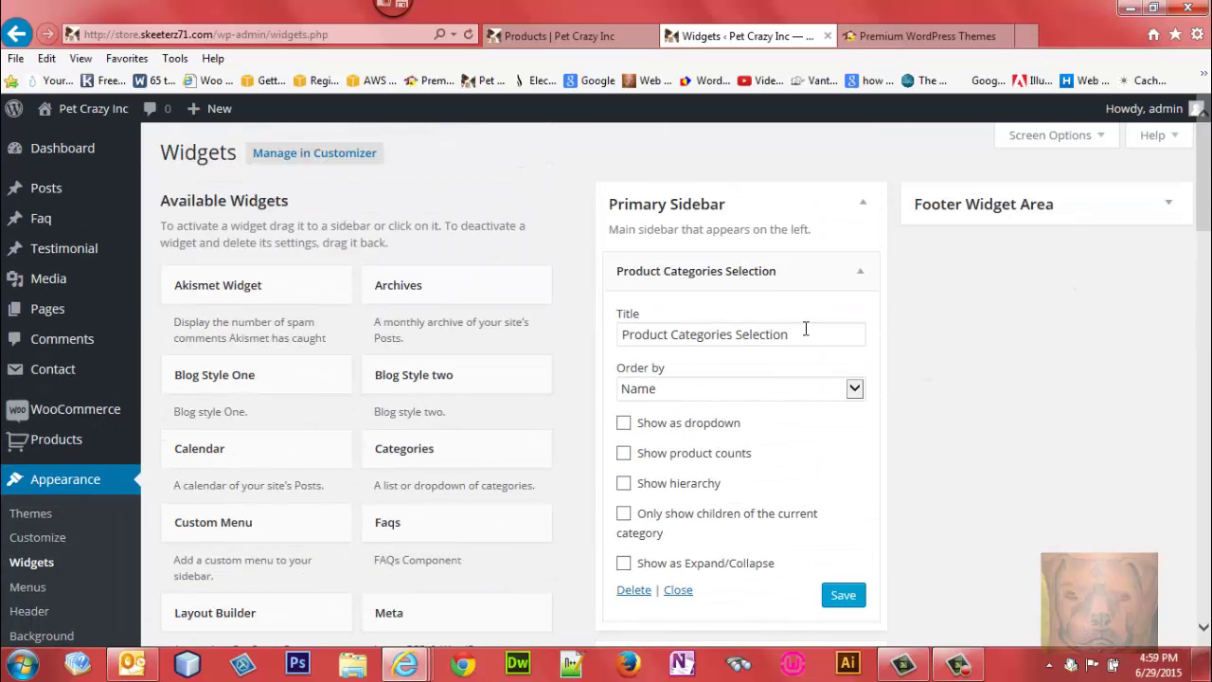
{"action": "left_click_drag", "start_coordinate": [806, 328], "coordinate": [449, 383]}
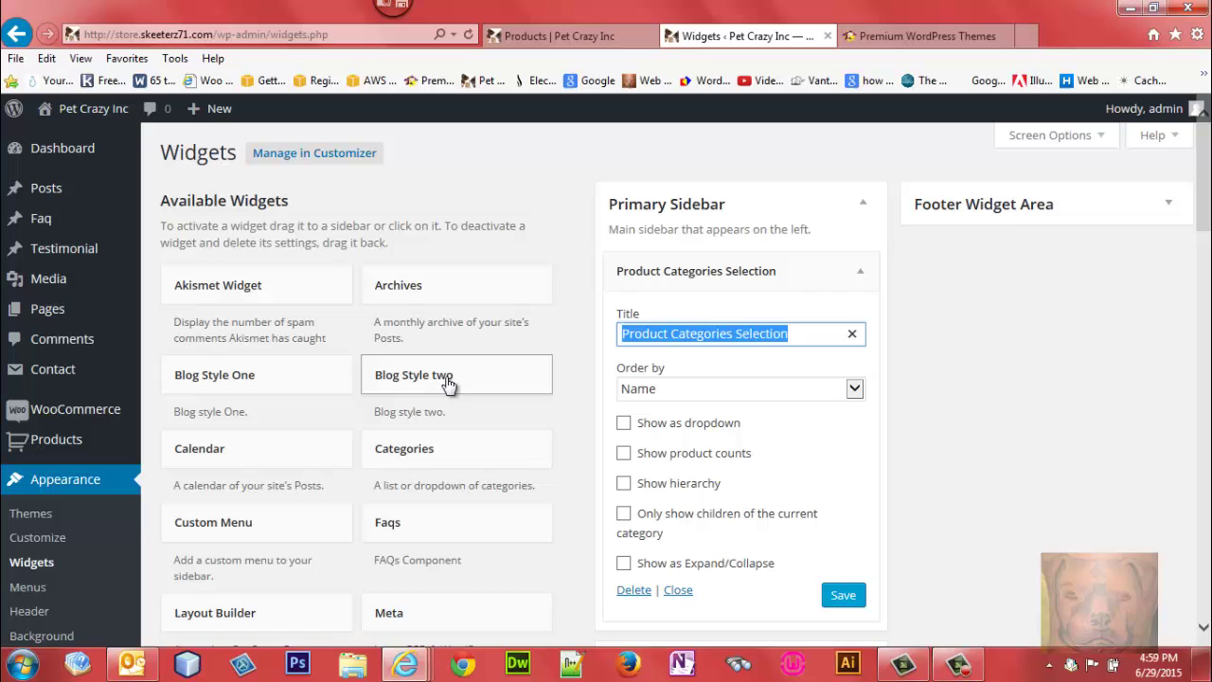
{"action": "type", "text": "Pets for Sale"}
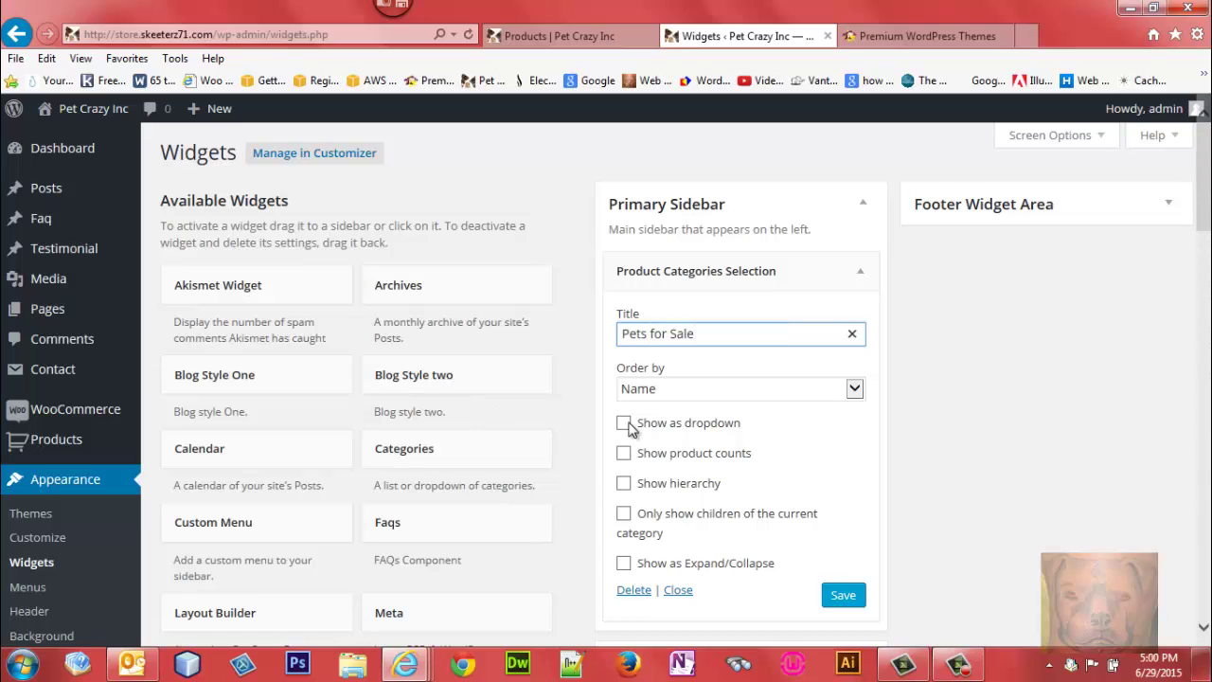
Order the Pets for Sale widget by Category Order and enable product counts, hierarchy and Expand/Collapse.
{"action": "left_click", "coordinate": [646, 394]}
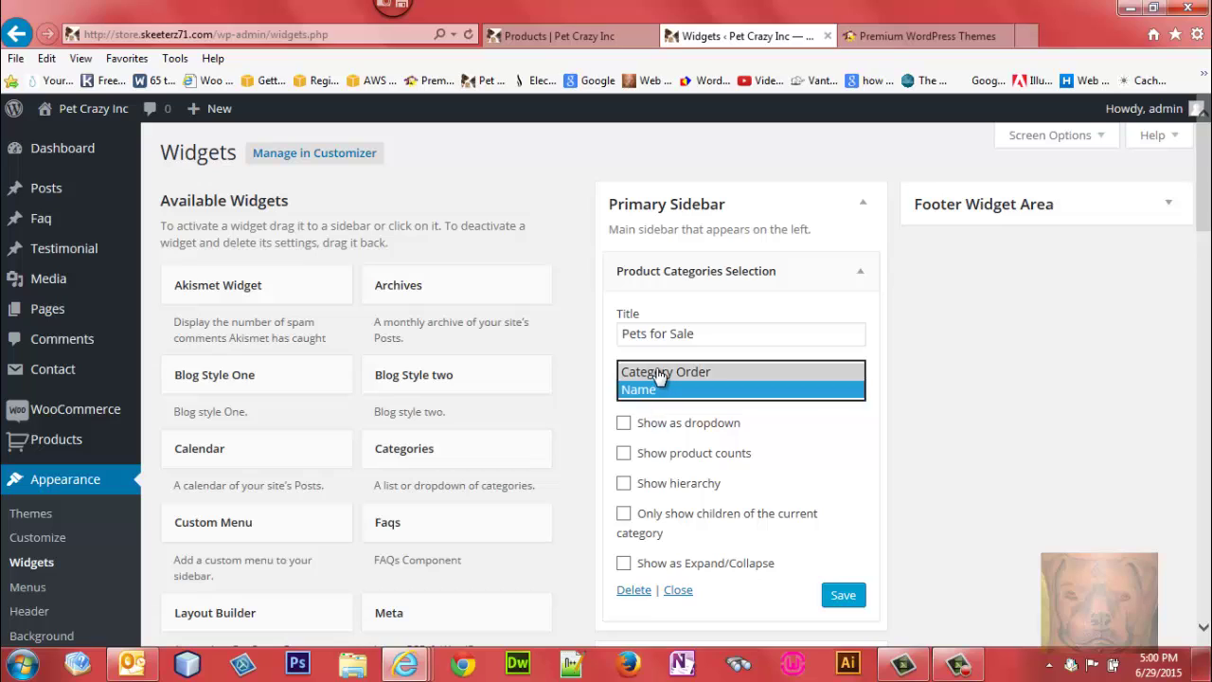
{"action": "left_click", "coordinate": [655, 373]}
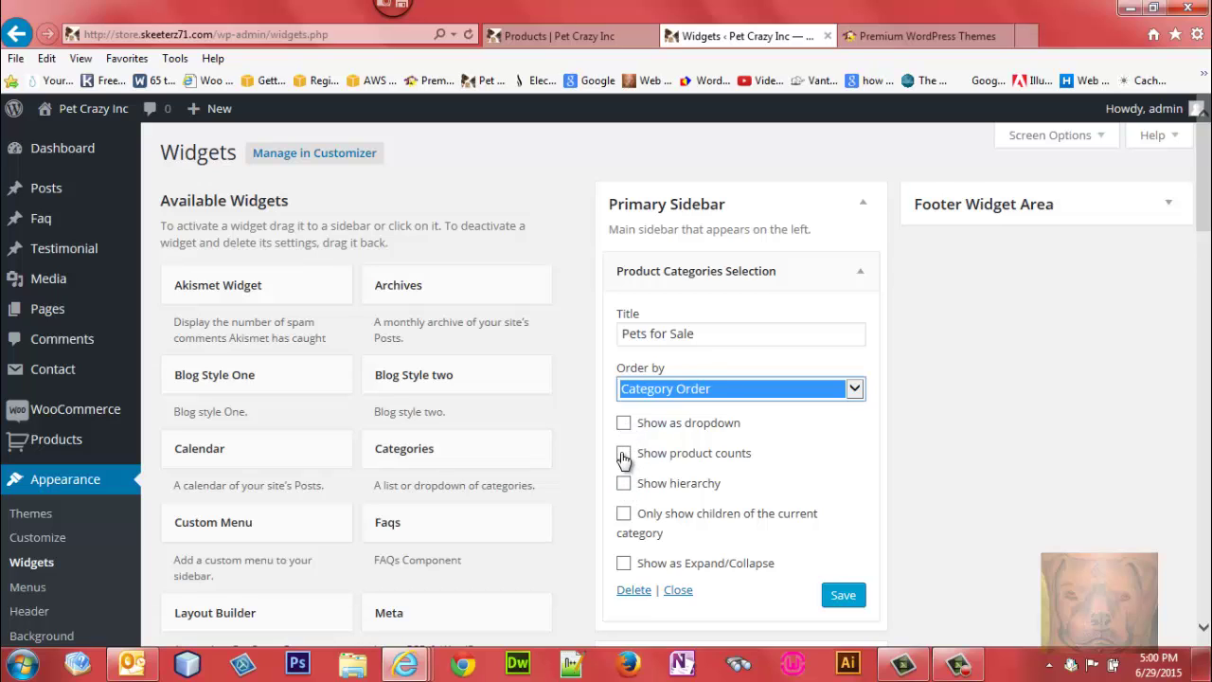
{"action": "left_click", "coordinate": [624, 454]}
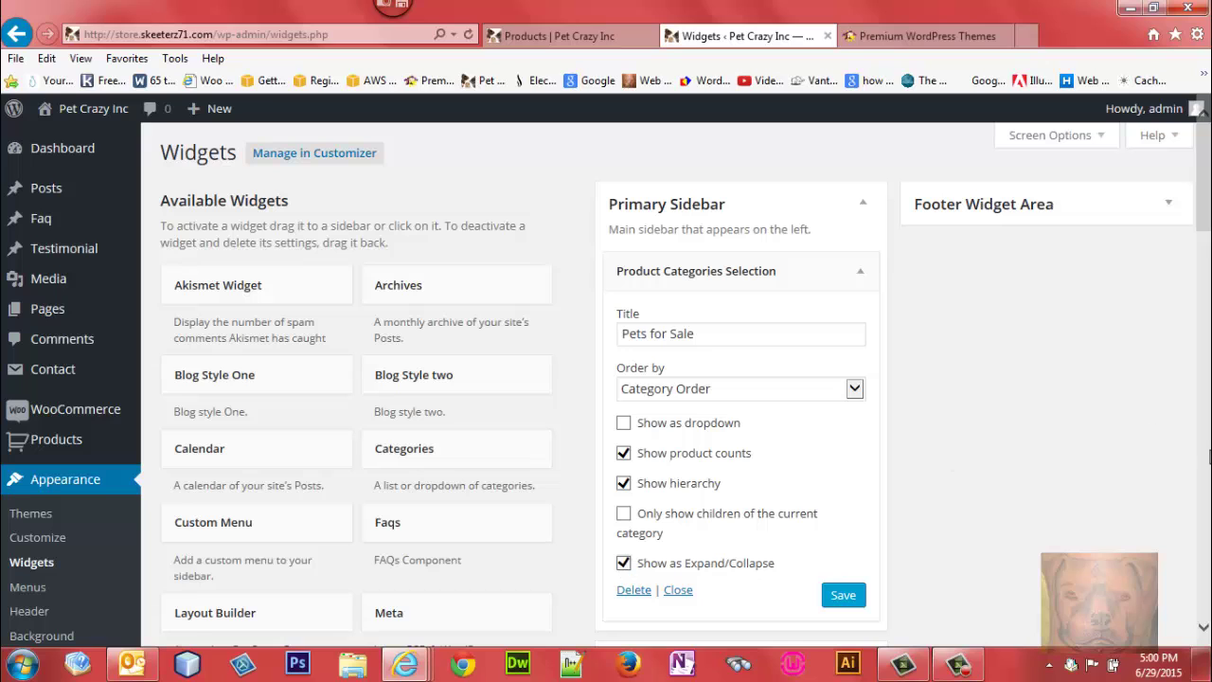
Set the title of the Content Sidebar's Product Categories Selection widget to "Pet Supplies".
{"action": "scroll", "coordinate": [1209, 204], "scroll_direction": "down", "scroll_amount": 4}
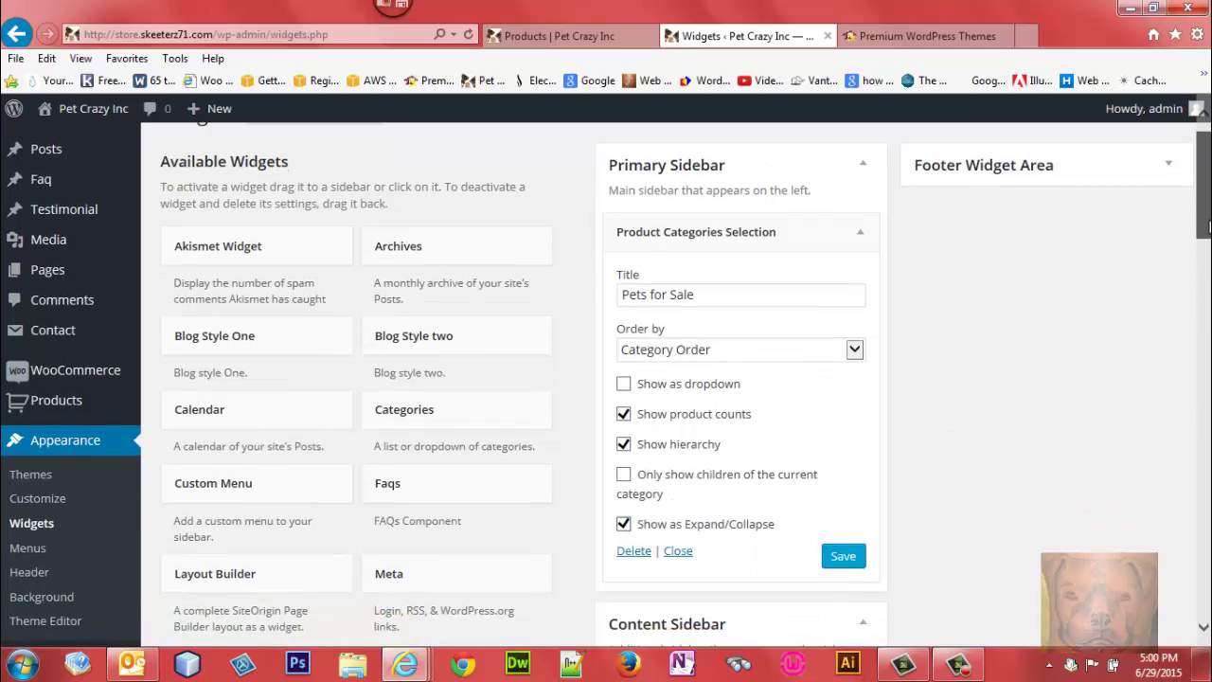
{"action": "left_click_drag", "start_coordinate": [802, 385], "coordinate": [607, 408]}
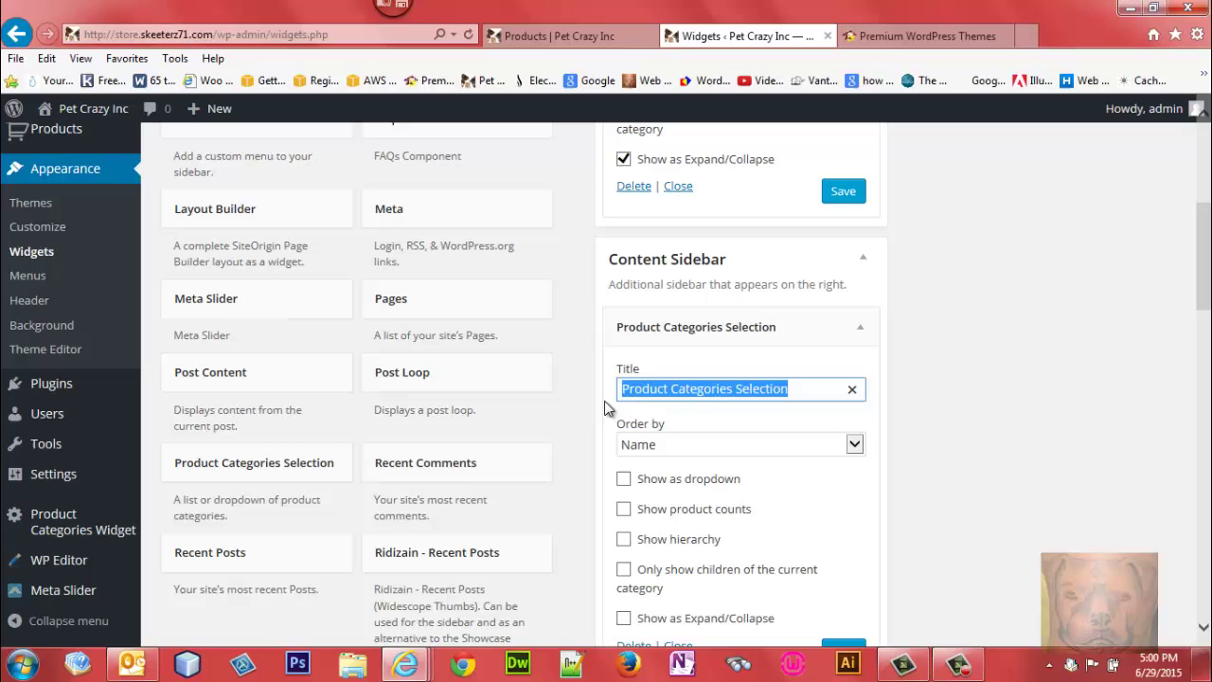
{"action": "type", "text": "Pet"}
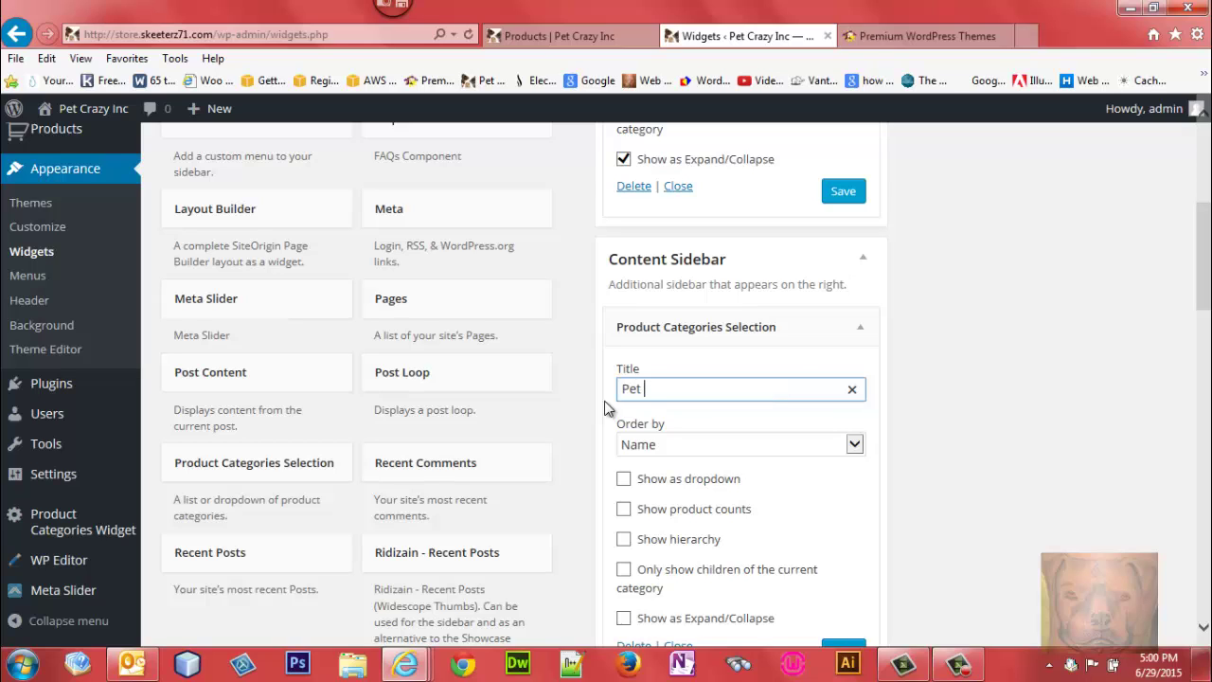
{"action": "type", "text": " Supplies"}
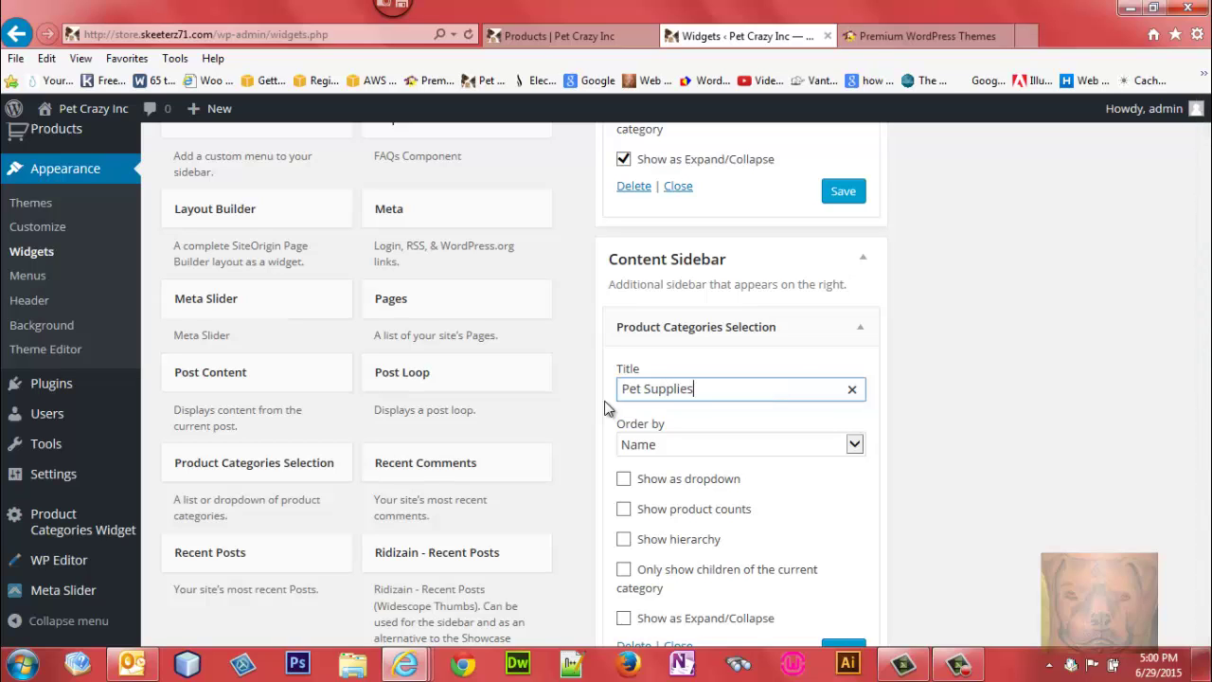
Order the Pet Supplies widget by Category Order and enable product counts, hierarchy and Expand/Collapse.
{"action": "left_click", "coordinate": [665, 443]}
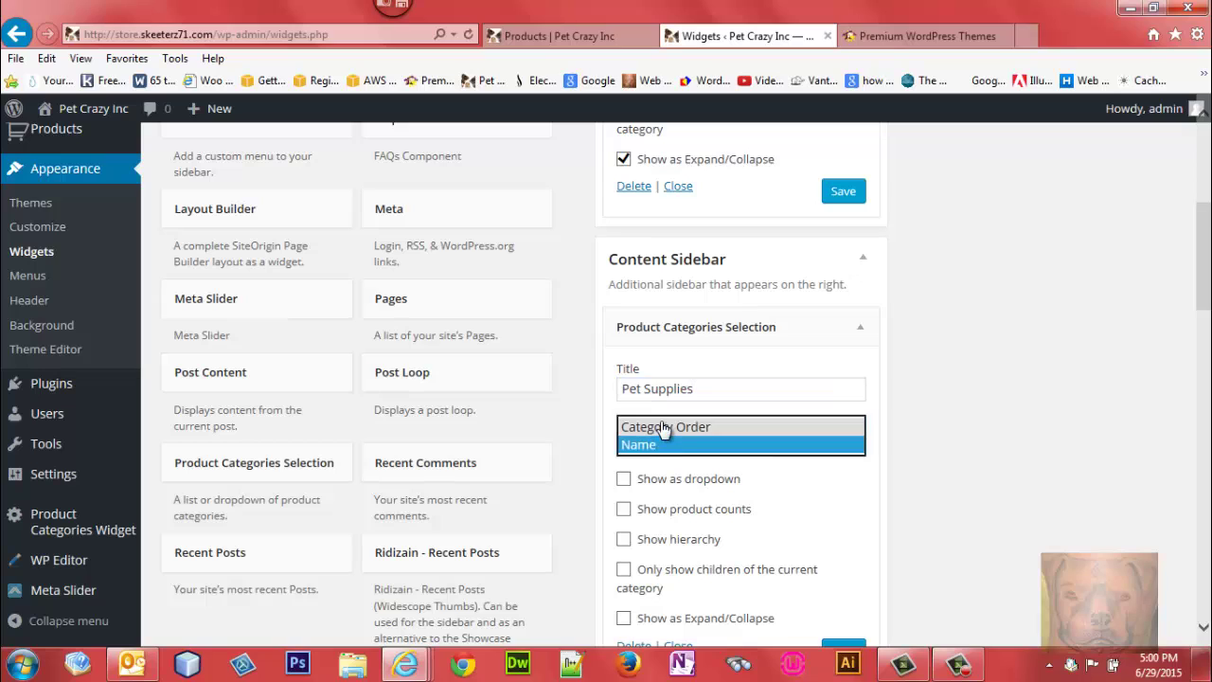
{"action": "left_click", "coordinate": [665, 428]}
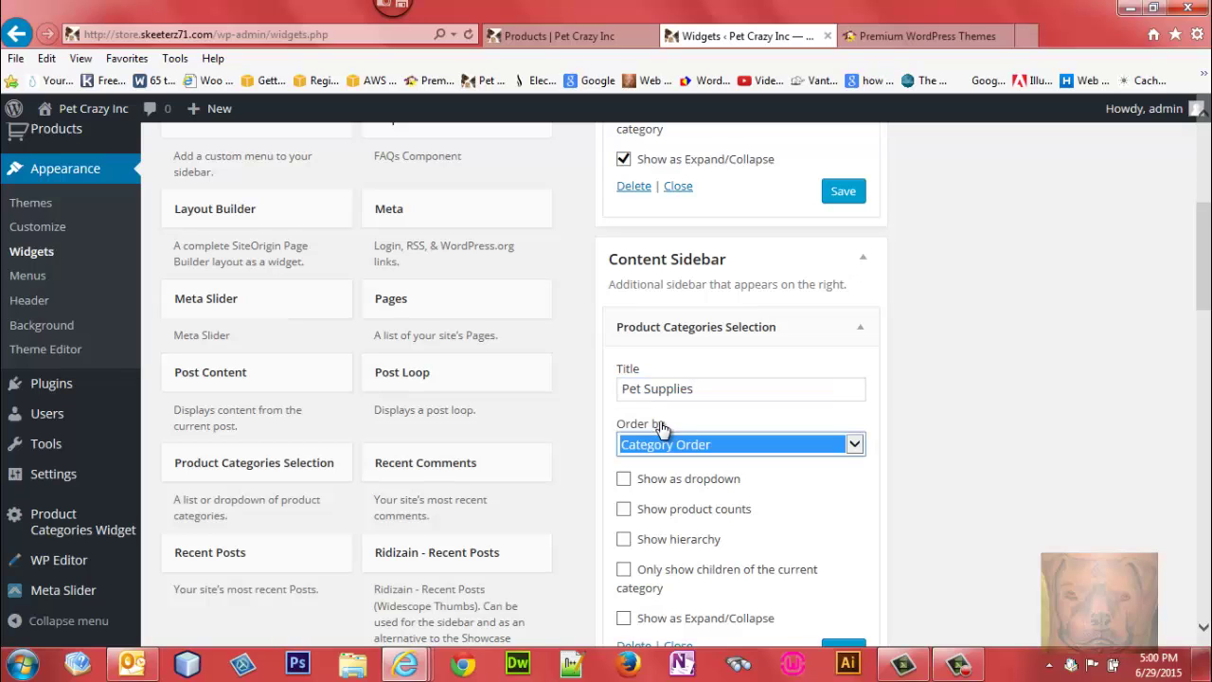
{"action": "left_click", "coordinate": [624, 511]}
{"action": "left_click", "coordinate": [623, 539]}
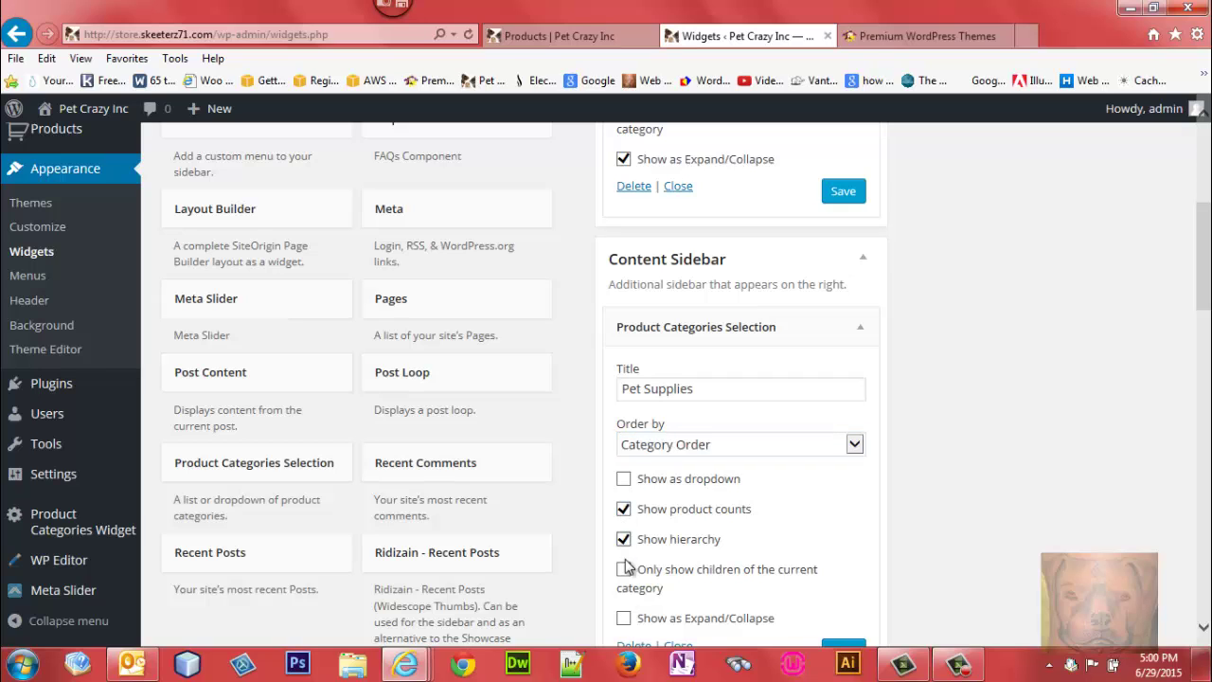
{"action": "left_click", "coordinate": [623, 618]}
Save the settings of both the Primary Sidebar and Content Sidebar category widgets.
{"action": "scroll", "coordinate": [1207, 275], "scroll_direction": "up", "scroll_amount": 1}
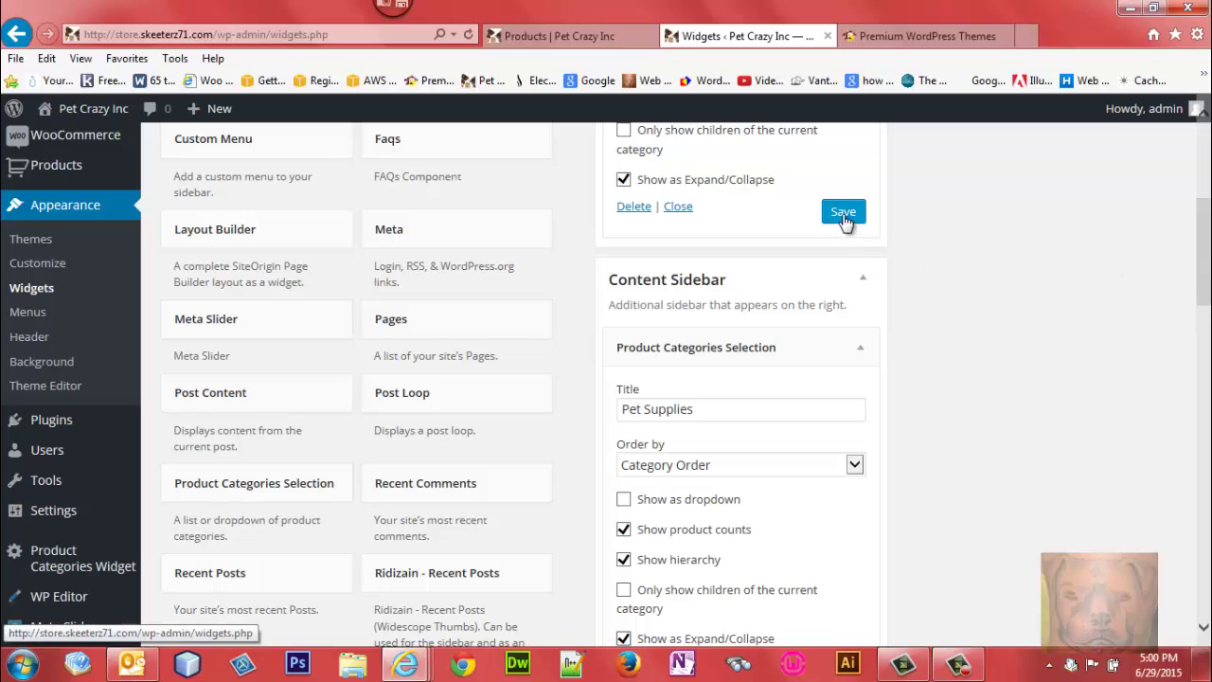
{"action": "left_click", "coordinate": [843, 212]}
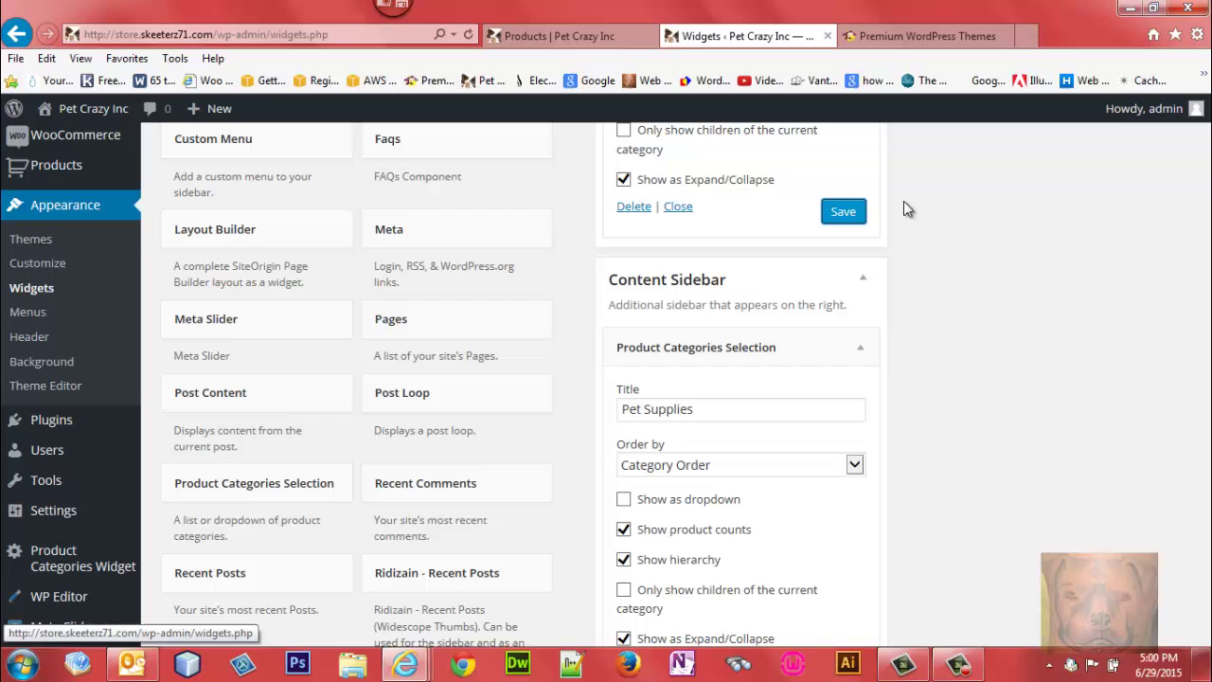
{"action": "scroll", "coordinate": [1053, 323], "scroll_direction": "down", "scroll_amount": 5}
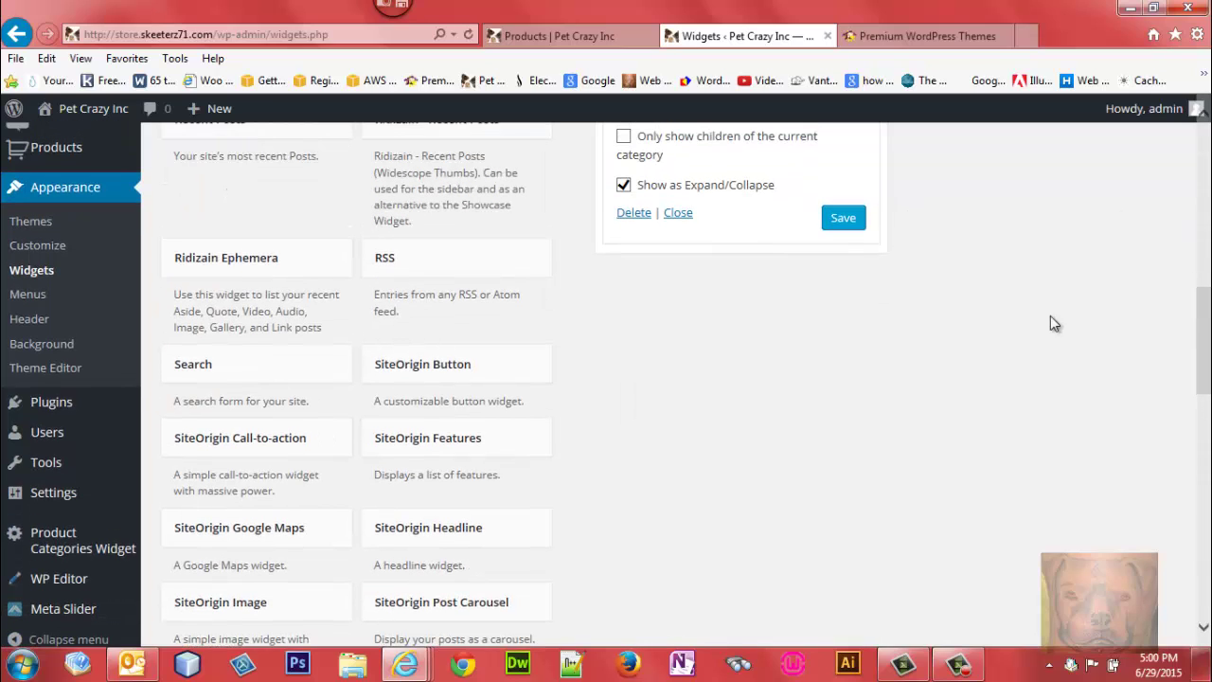
{"action": "left_click", "coordinate": [842, 227]}
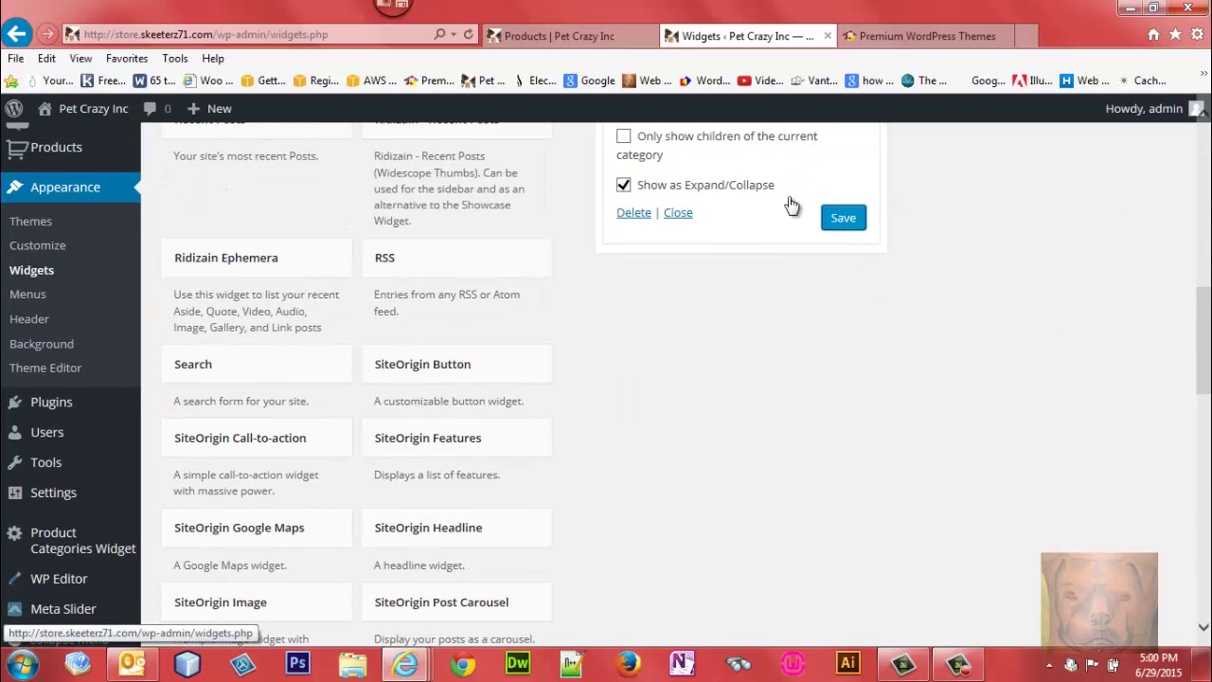
Examine the category list in the sidebar of the store's Shop page.
{"action": "left_click", "coordinate": [573, 38]}
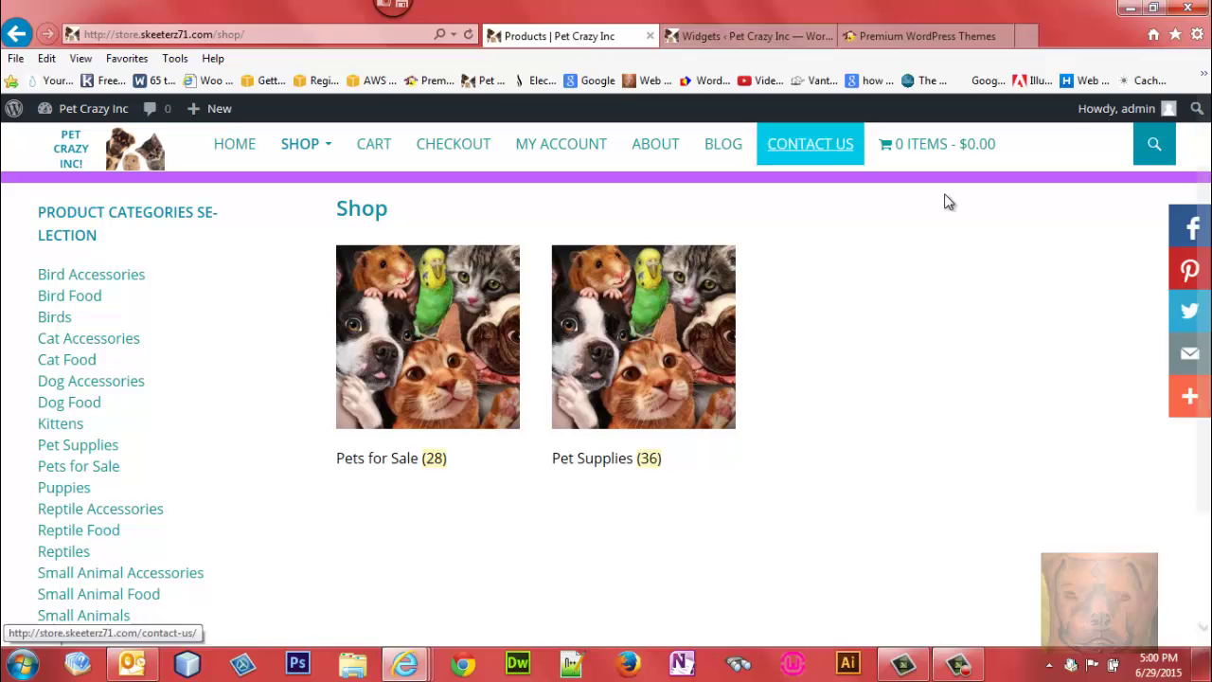
{"action": "scroll", "coordinate": [1182, 260], "scroll_direction": "down", "scroll_amount": 2}
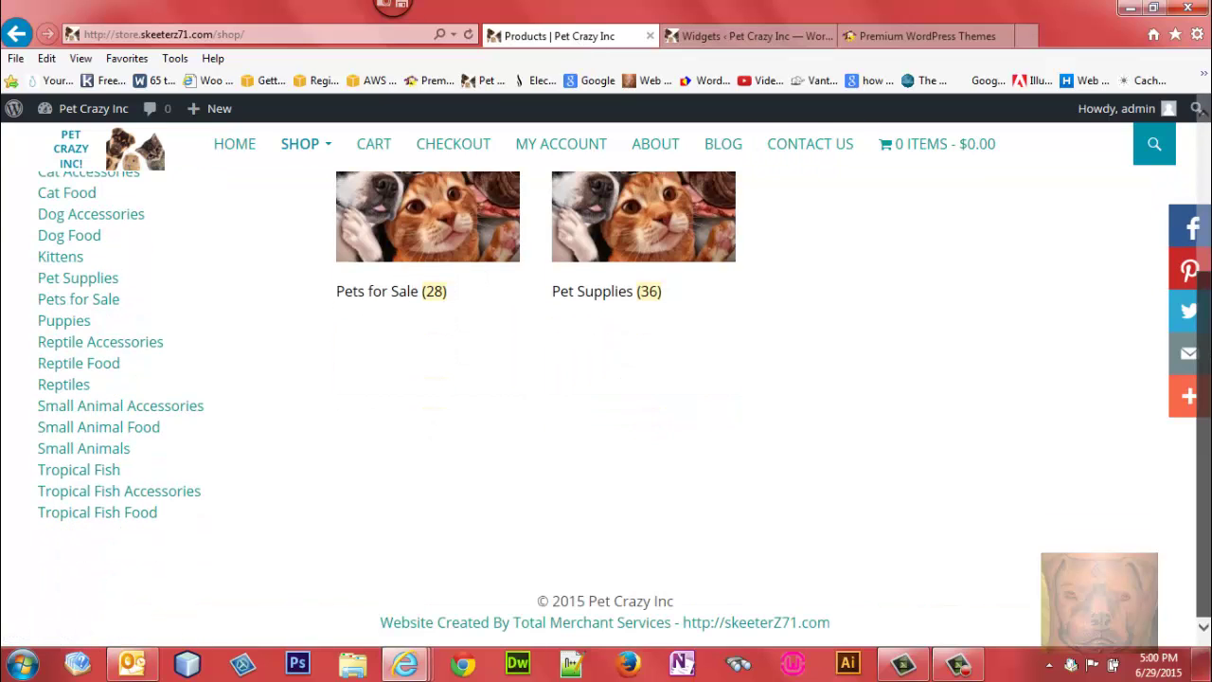
{"action": "scroll", "coordinate": [1183, 259], "scroll_direction": "up", "scroll_amount": 3}
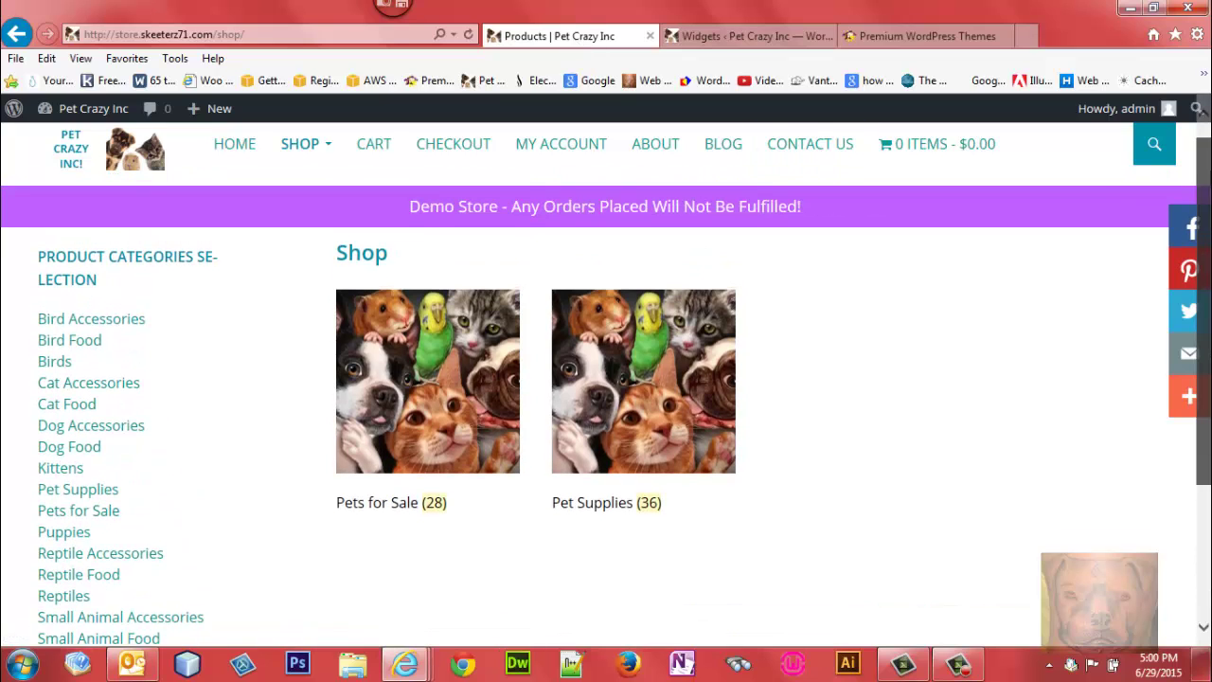
Open the category selection of the Pets for Sale instance on the Product Categories Widget admin page.
{"action": "left_click", "coordinate": [665, 38]}
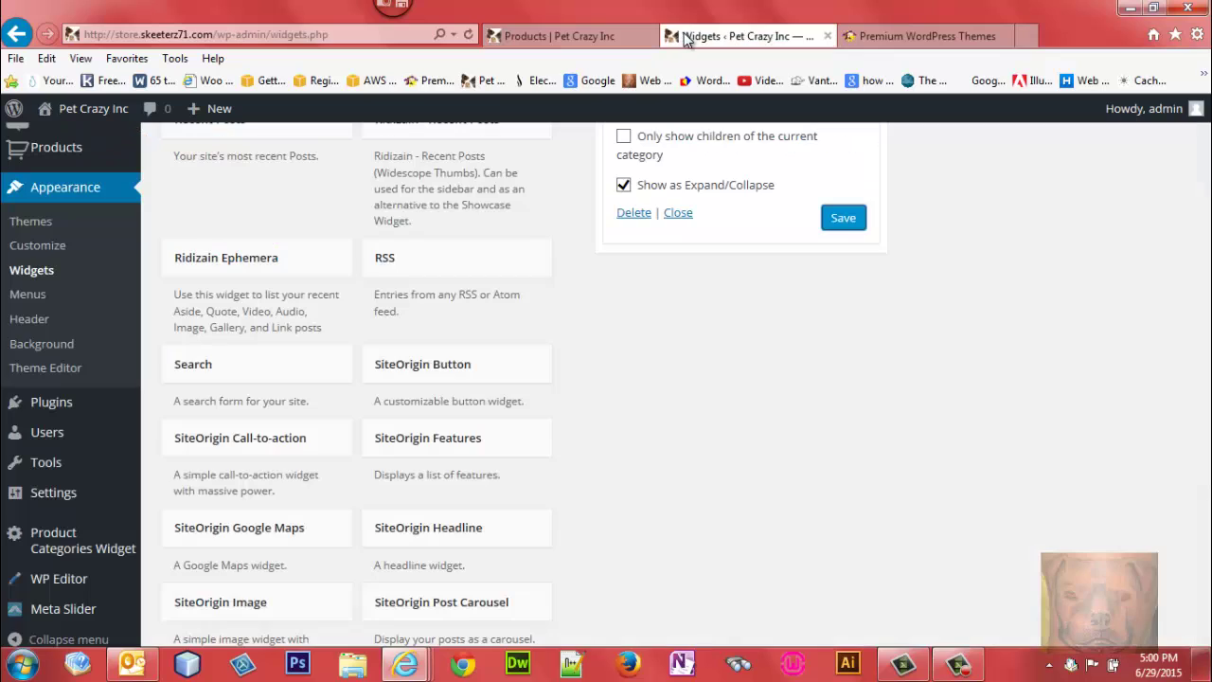
{"action": "left_click", "coordinate": [57, 562]}
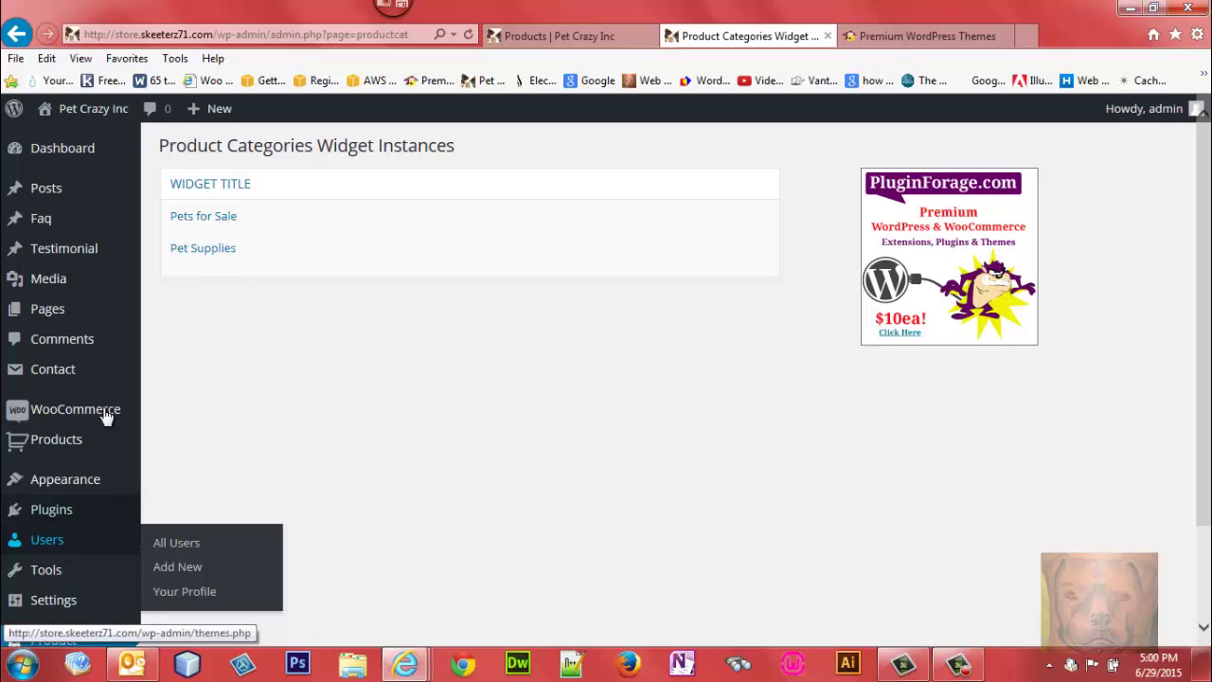
{"action": "left_click", "coordinate": [210, 217]}
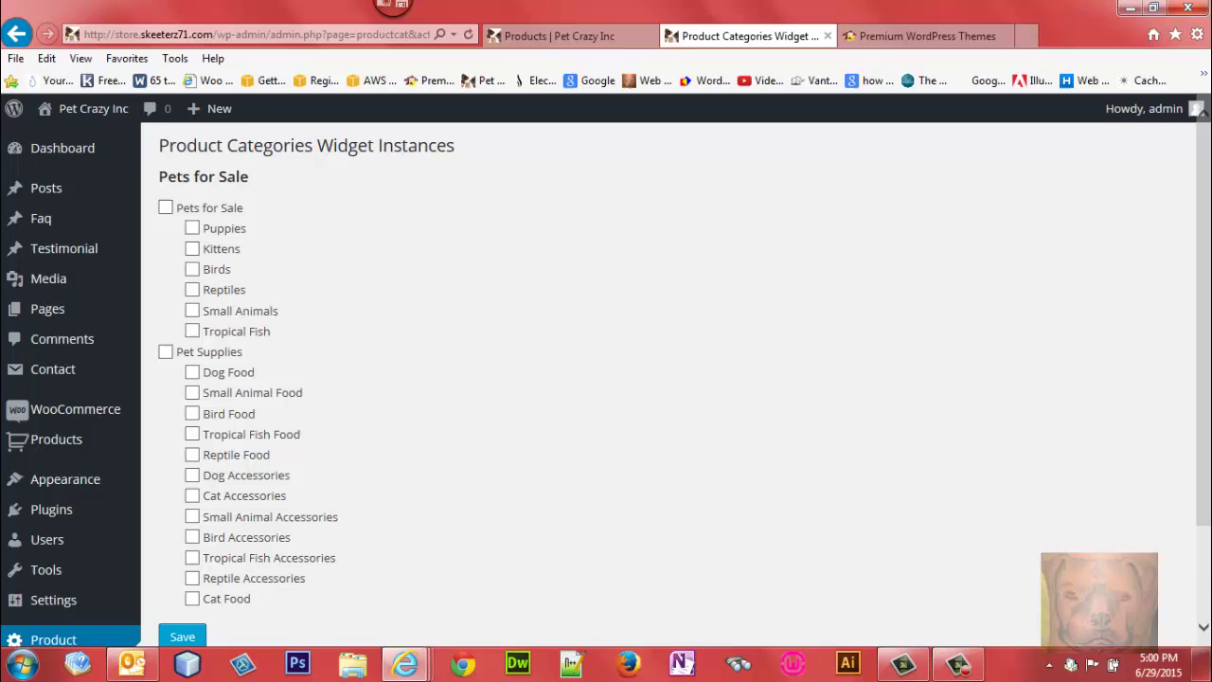
{"action": "scroll", "coordinate": [1210, 170], "scroll_direction": "down", "scroll_amount": 2}
{"action": "scroll", "coordinate": [1209, 171], "scroll_direction": "up", "scroll_amount": 2}
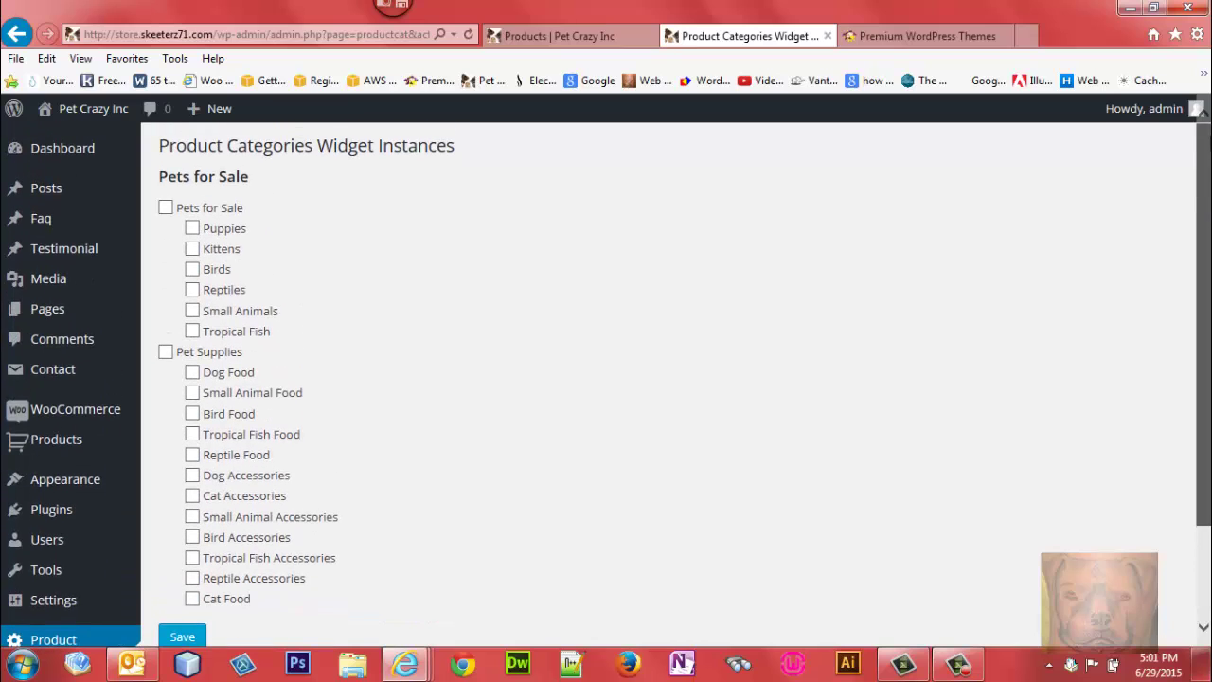
Select the Pets for Sale category and all six of its subcategories for the Pets for Sale widget and save the selection.
{"action": "left_click", "coordinate": [165, 208]}
{"action": "left_click", "coordinate": [192, 228]}
{"action": "left_click", "coordinate": [192, 249]}
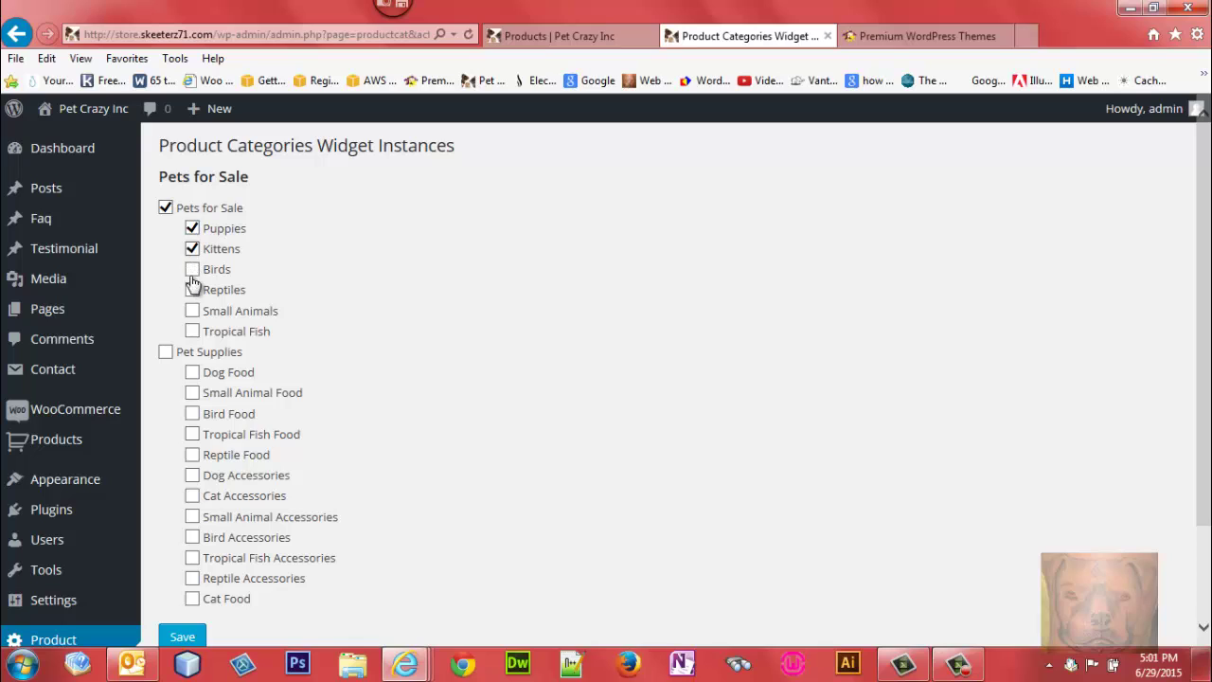
{"action": "left_click", "coordinate": [193, 270]}
{"action": "left_click", "coordinate": [192, 290]}
{"action": "left_click", "coordinate": [192, 310]}
{"action": "left_click", "coordinate": [192, 332]}
{"action": "scroll", "coordinate": [1163, 382], "scroll_direction": "down", "scroll_amount": 2}
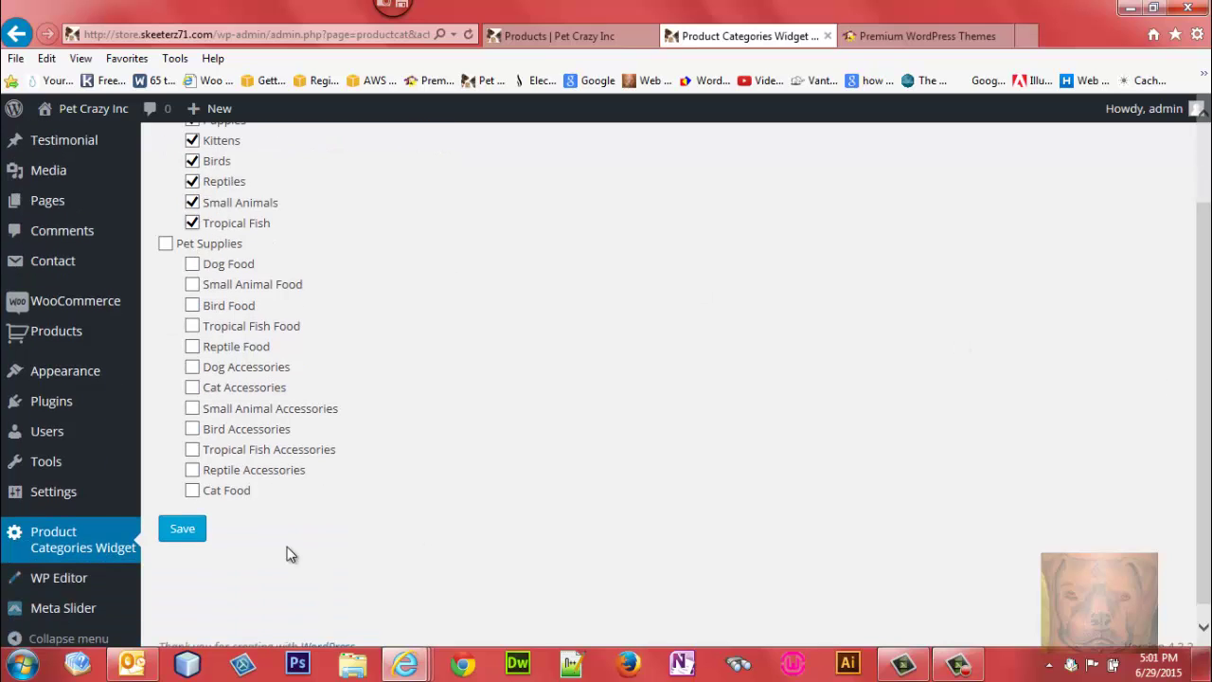
{"action": "left_click", "coordinate": [182, 531]}
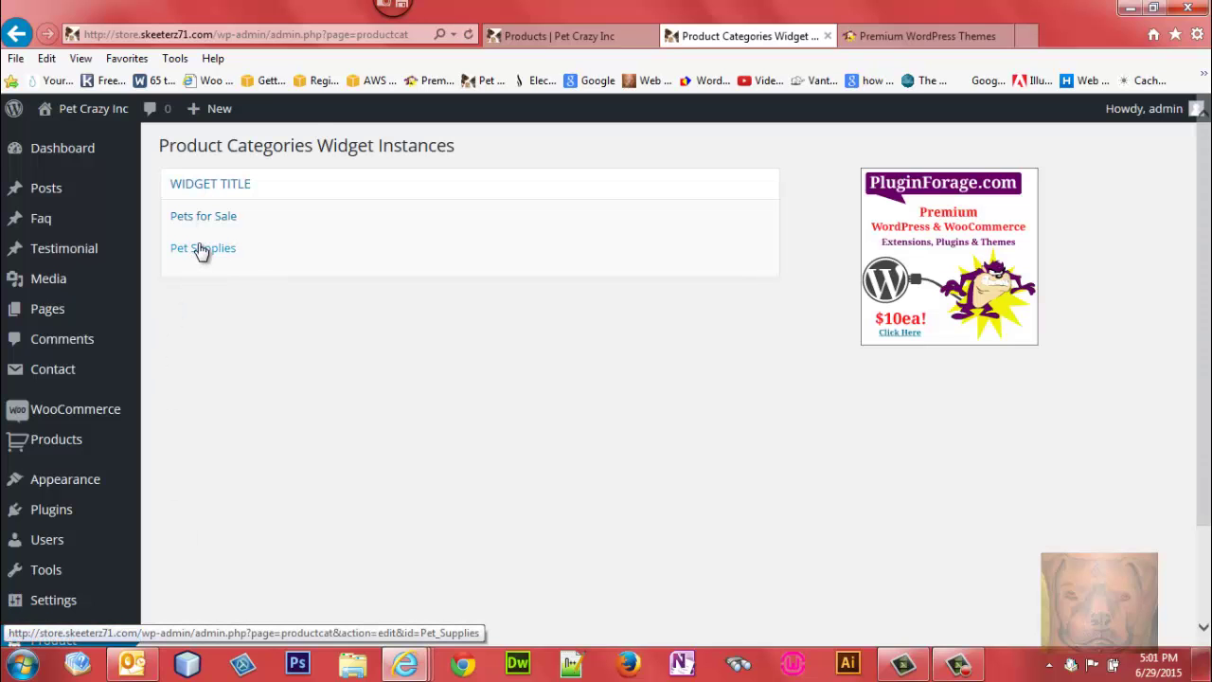
Select the Pet Supplies category and all its food and accessories subcategories for the Pet Supplies widget instance, and save the selection.
{"action": "left_click", "coordinate": [201, 250]}
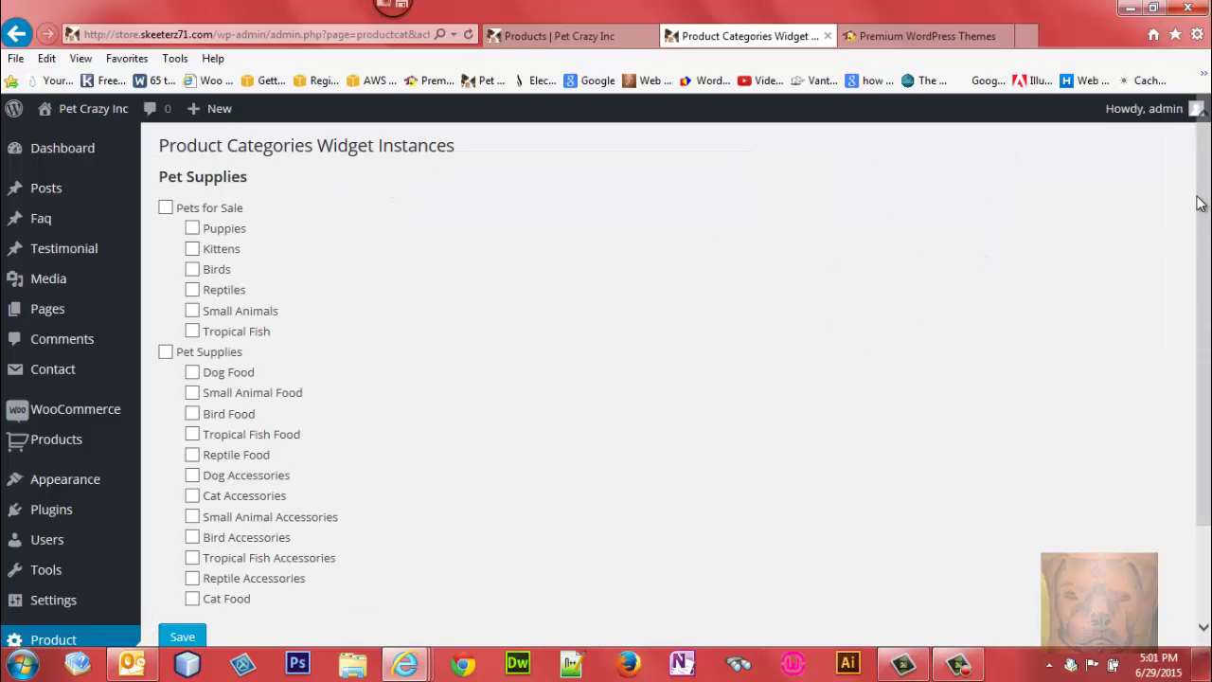
{"action": "scroll", "coordinate": [1199, 208], "scroll_direction": "down", "scroll_amount": 2}
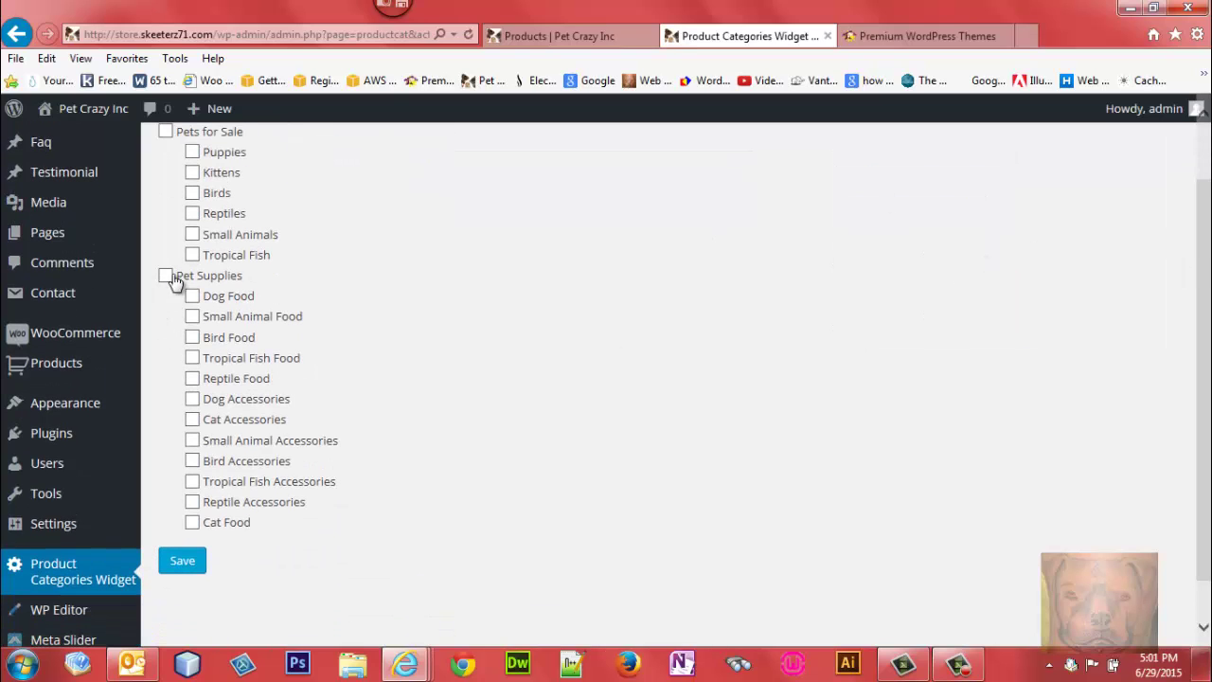
{"action": "left_click", "coordinate": [165, 275]}
{"action": "left_click", "coordinate": [192, 295]}
{"action": "left_click", "coordinate": [193, 318]}
{"action": "left_click", "coordinate": [192, 338]}
{"action": "left_click", "coordinate": [193, 359]}
{"action": "left_click", "coordinate": [192, 378]}
{"action": "left_click", "coordinate": [193, 398]}
{"action": "left_click", "coordinate": [192, 419]}
{"action": "left_click", "coordinate": [192, 440]}
{"action": "left_click", "coordinate": [192, 461]}
{"action": "left_click", "coordinate": [192, 482]}
{"action": "left_click", "coordinate": [192, 502]}
{"action": "left_click", "coordinate": [192, 523]}
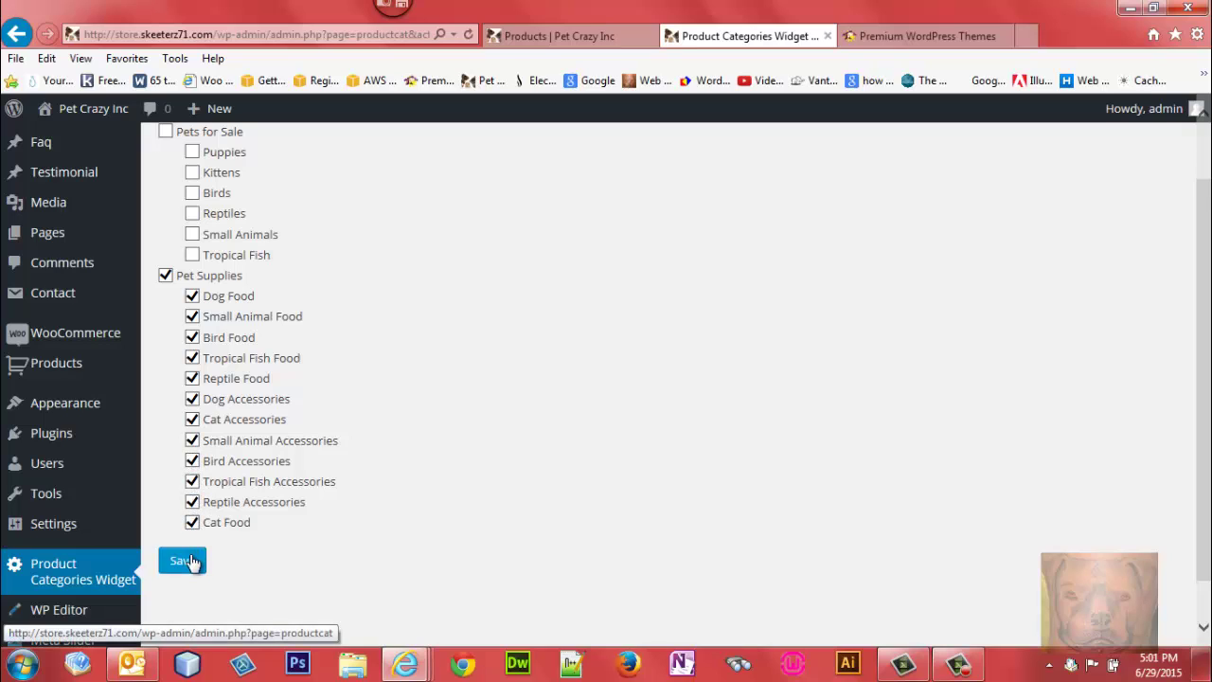
{"action": "left_click", "coordinate": [178, 561]}
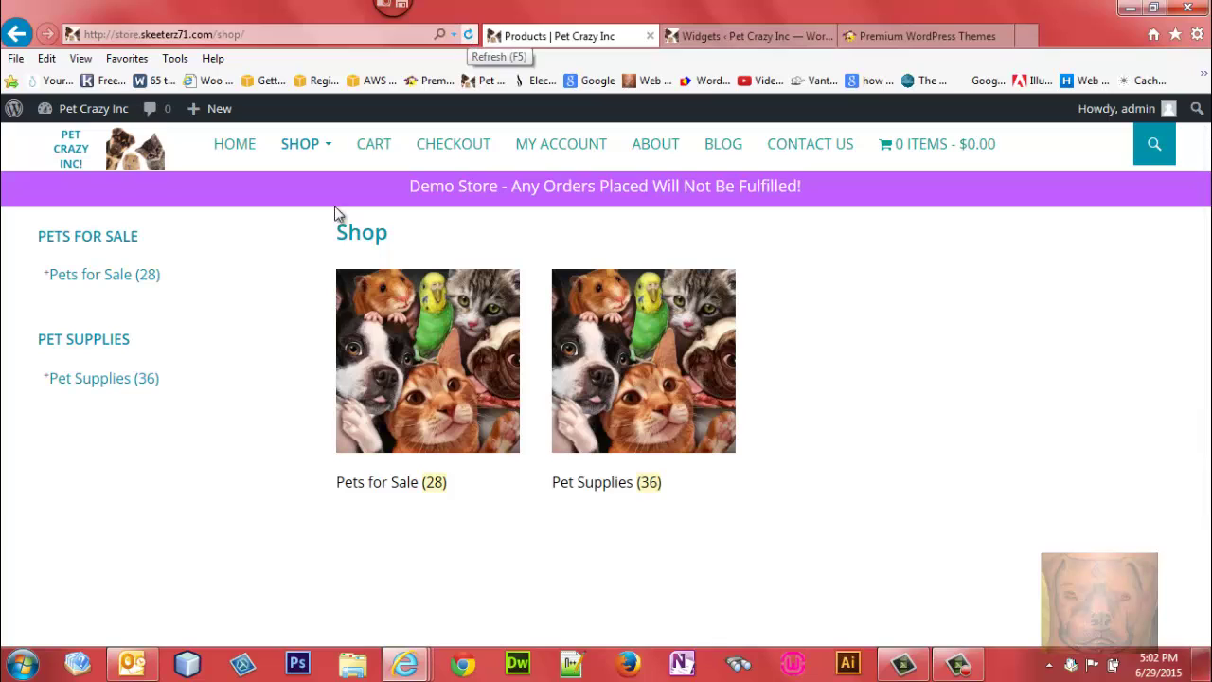
Expand the Pet Supplies and Pets for Sale categories in the Shop page sidebar and examine their subcategory lists.
{"action": "left_click", "coordinate": [68, 381]}
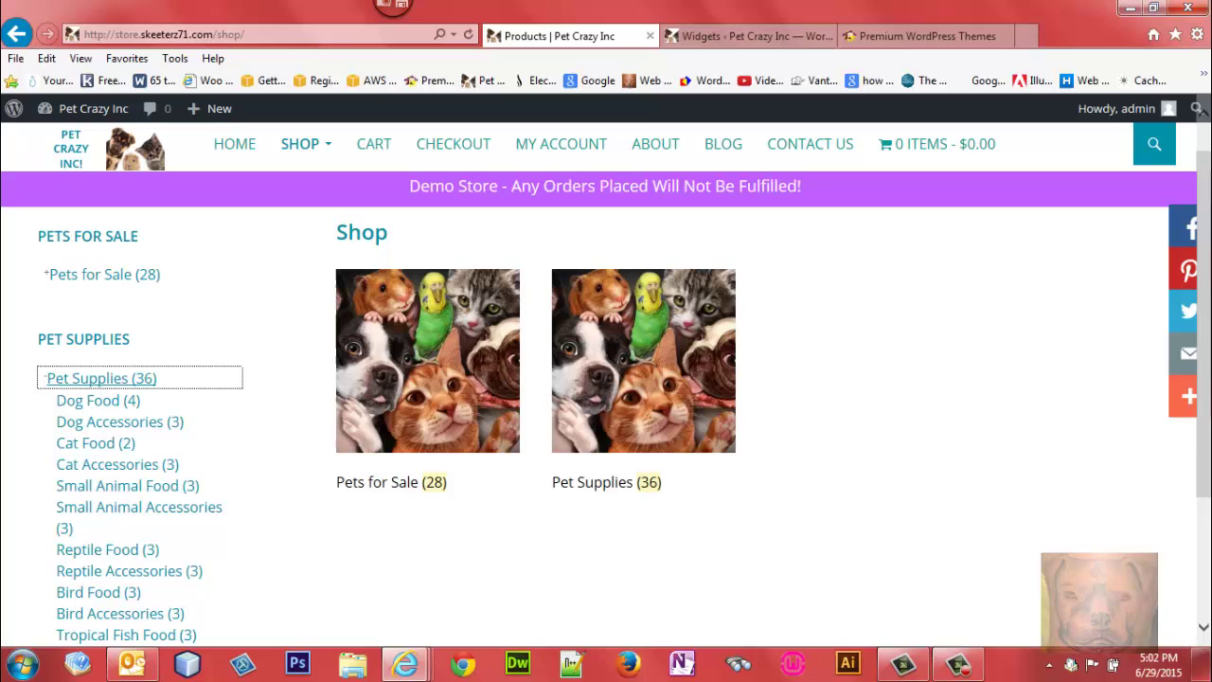
{"action": "scroll", "coordinate": [1207, 232], "scroll_direction": "down", "scroll_amount": 1}
{"action": "scroll", "coordinate": [1207, 232], "scroll_direction": "up", "scroll_amount": 1}
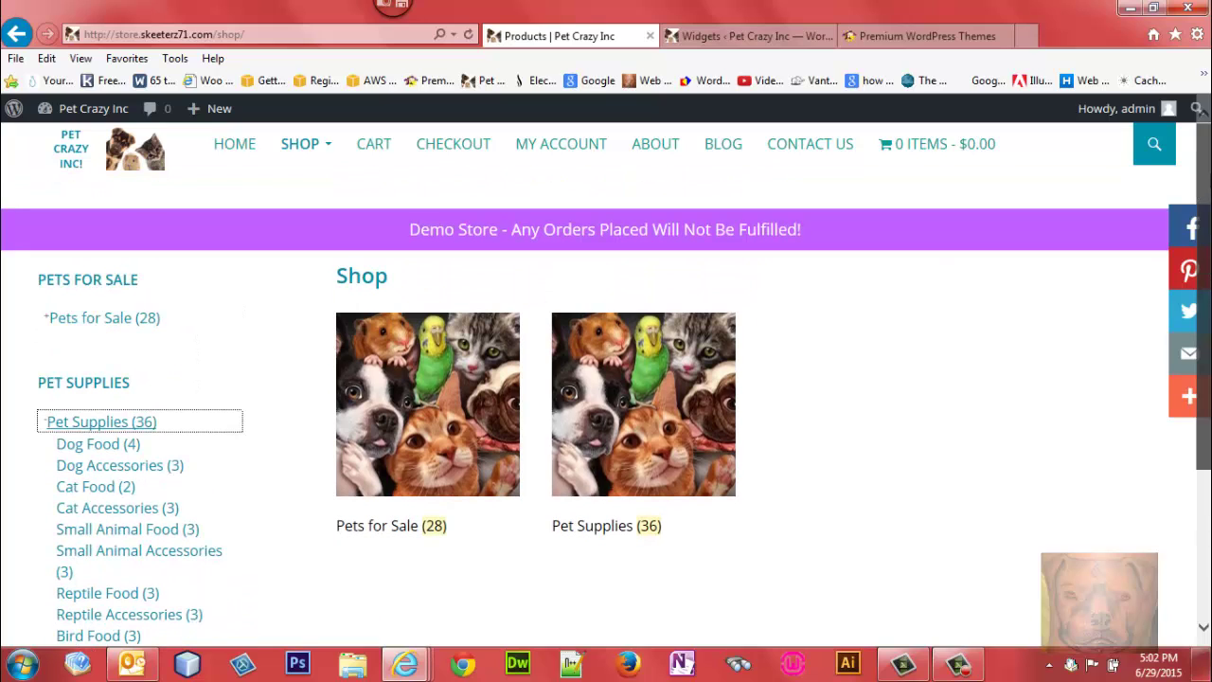
{"action": "left_click", "coordinate": [85, 320]}
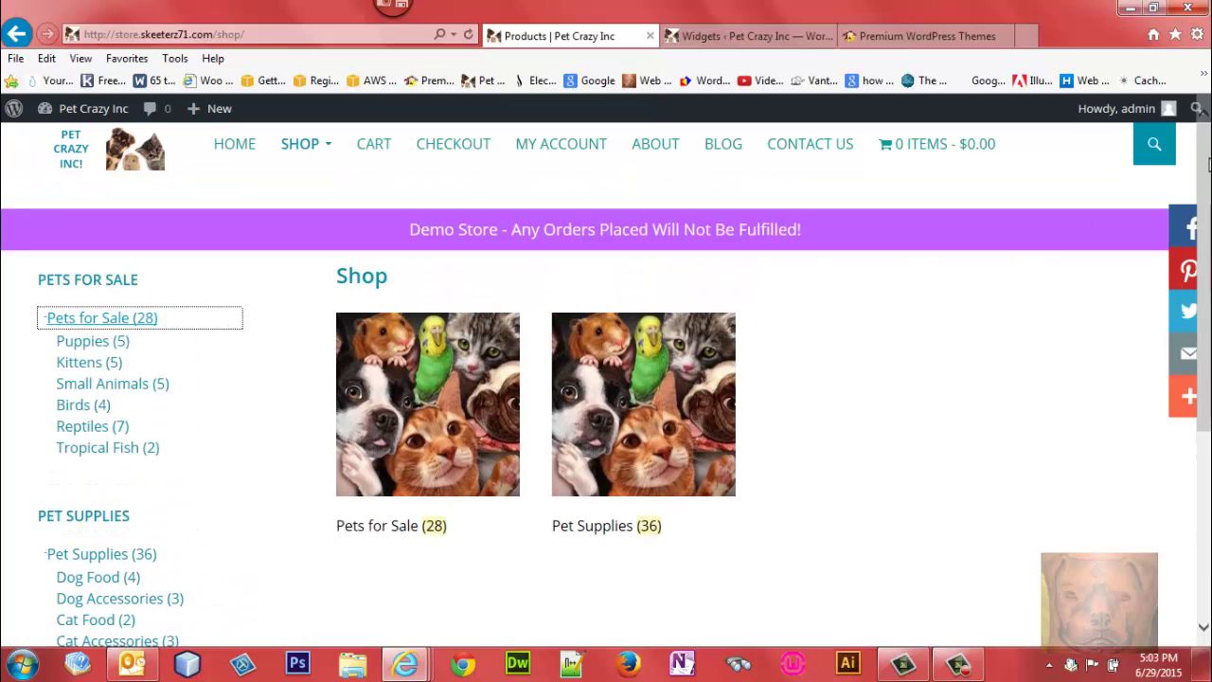
{"action": "scroll", "coordinate": [1207, 166], "scroll_direction": "down", "scroll_amount": 2}
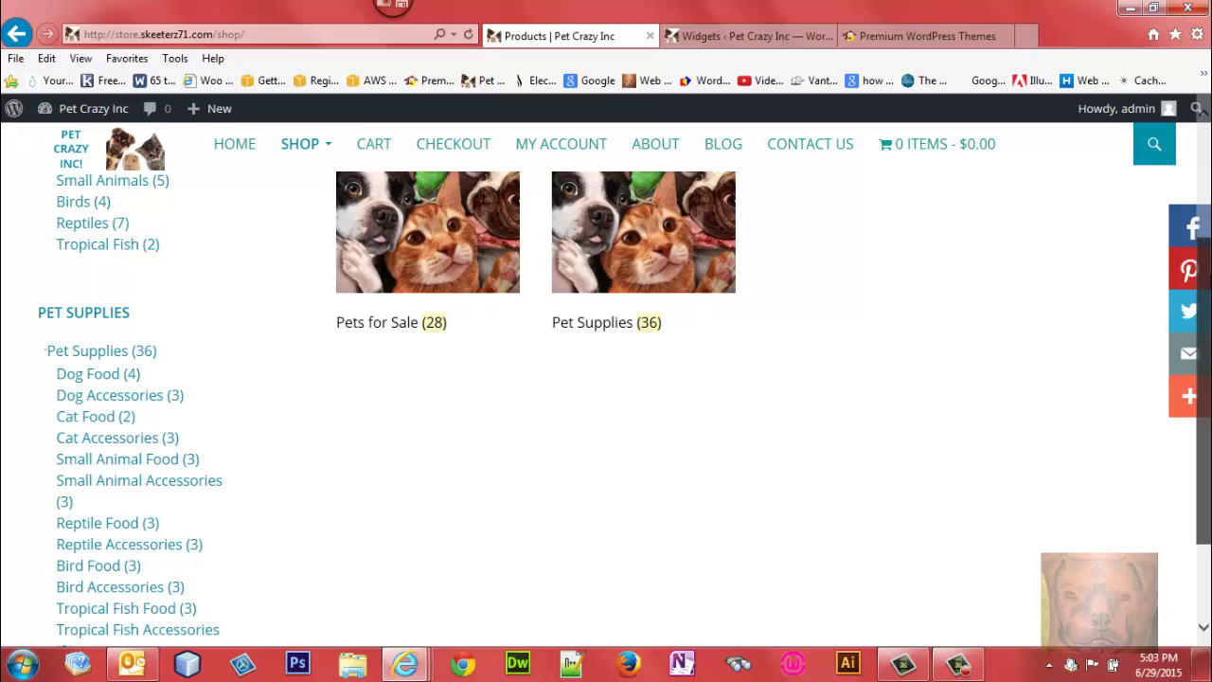
{"action": "scroll", "coordinate": [1207, 166], "scroll_direction": "up", "scroll_amount": 1}
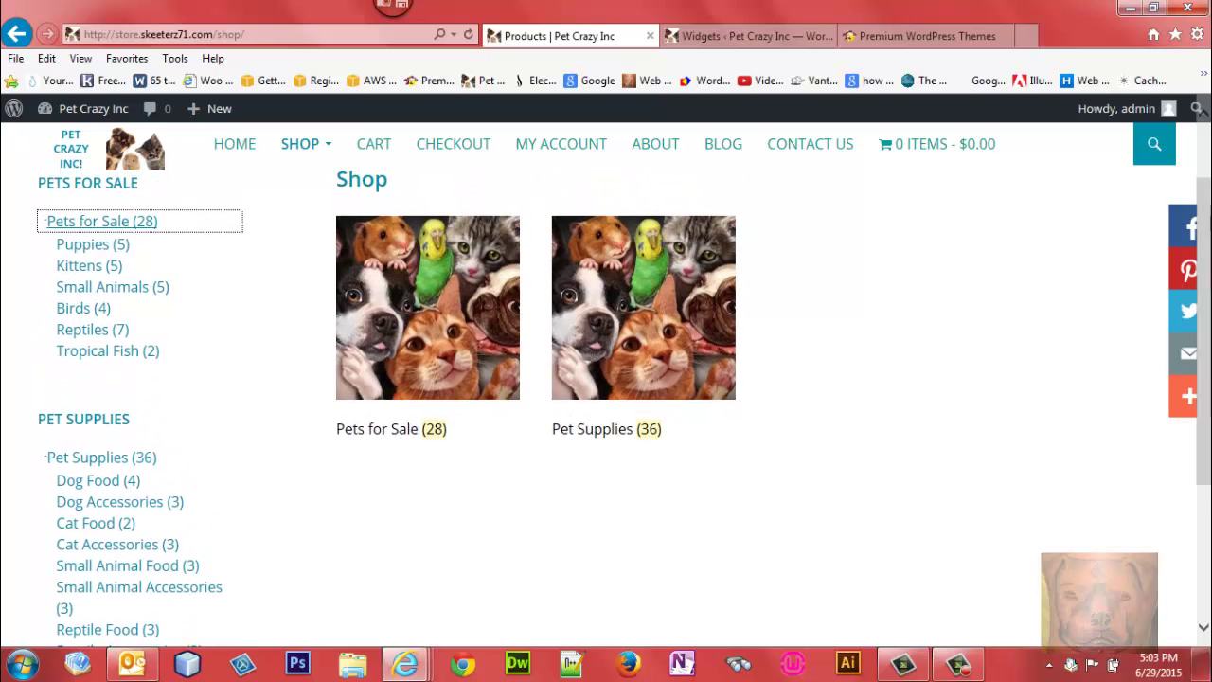